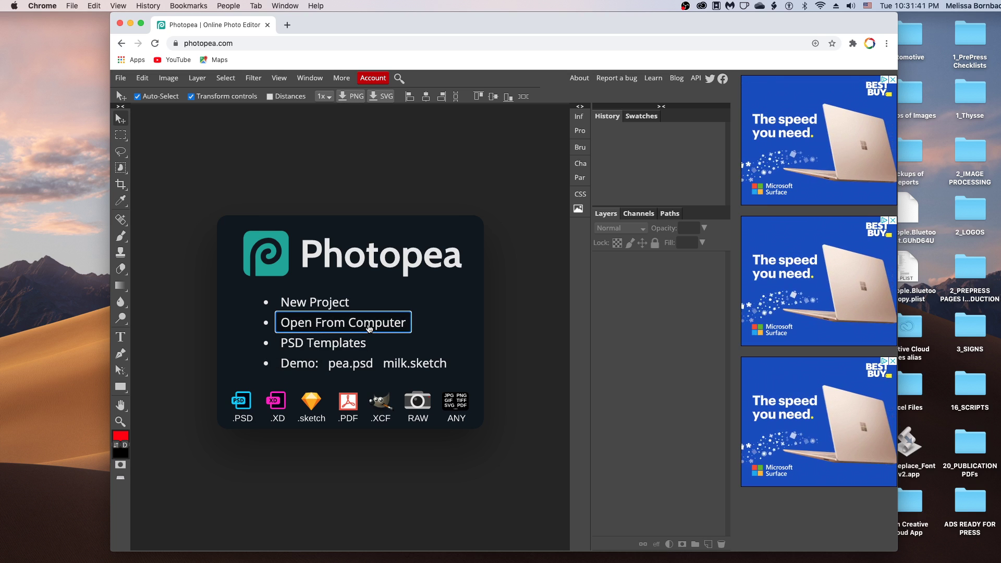
# Open 11oz_ThreeMugMockup_8x12.psd from the 1_Art folder
pyautogui.click(363, 325)
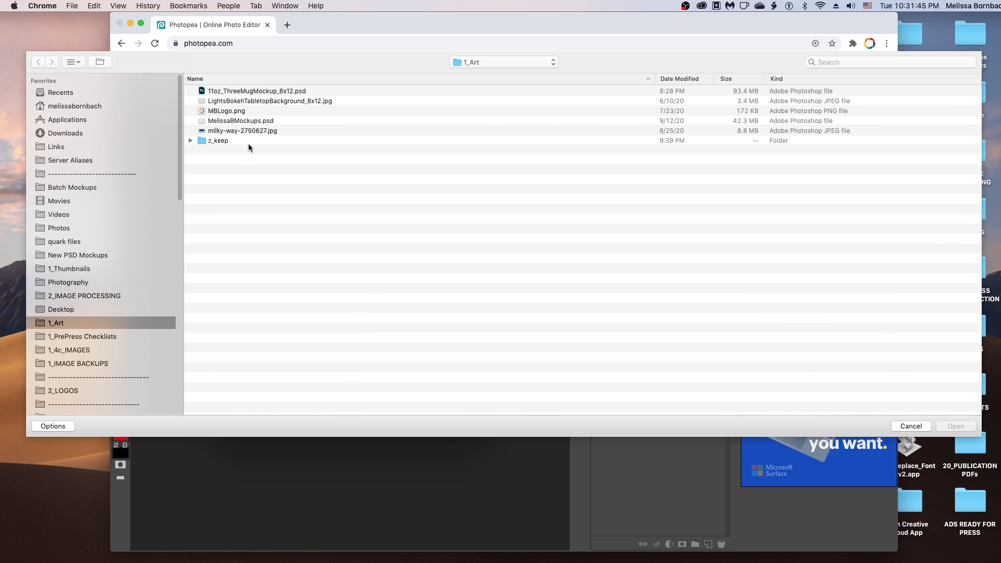
pyautogui.click(240, 93)
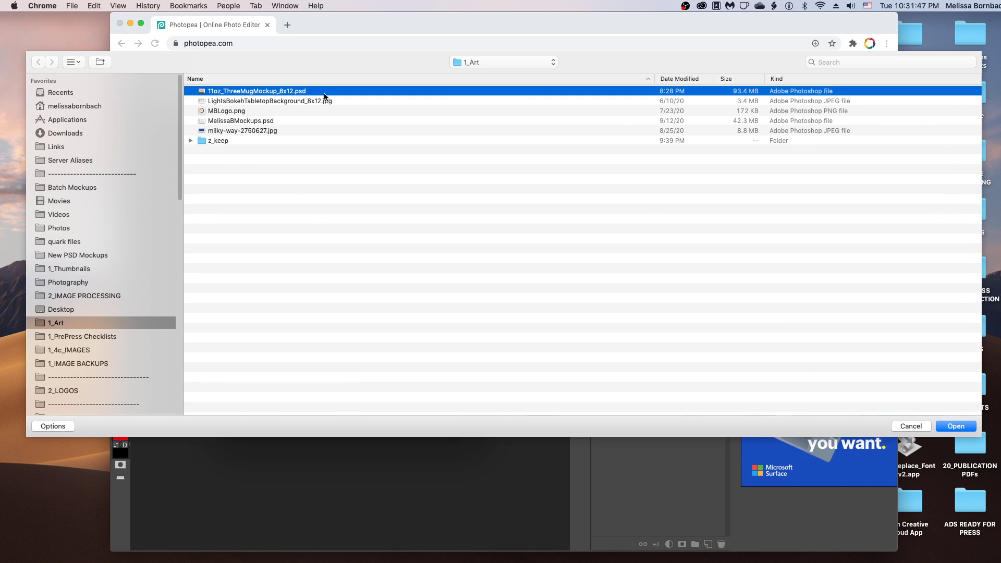
pyautogui.press('Return')
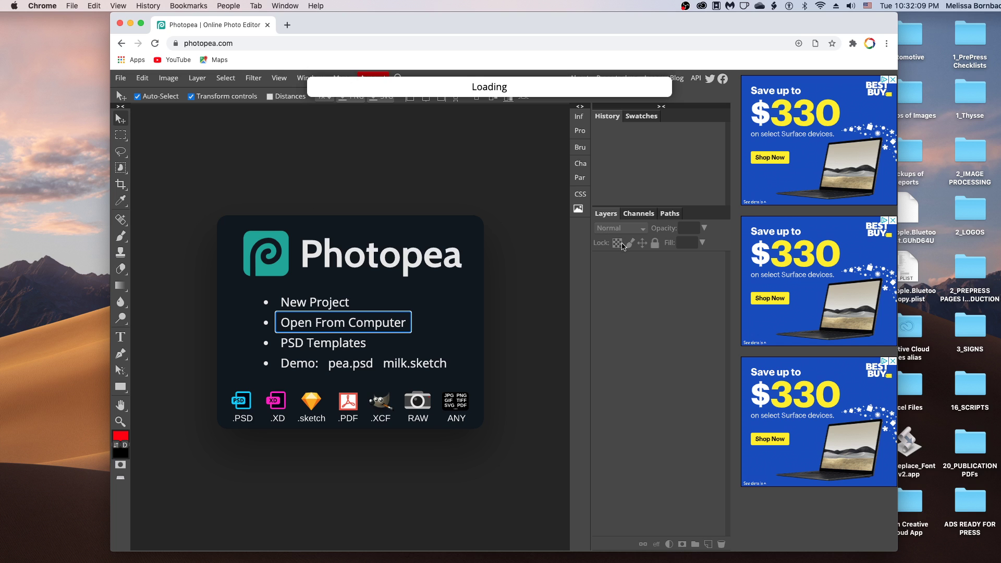
# Expand the Mug Facing Left group in the Layers panel to reveal its Design - Mug layer
pyautogui.click(309, 78)
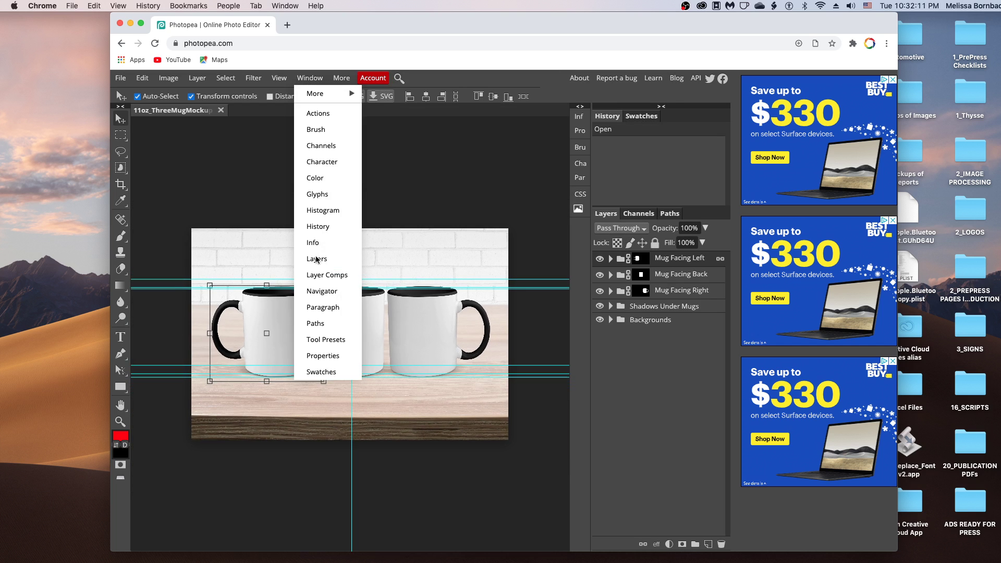
pyautogui.click(672, 339)
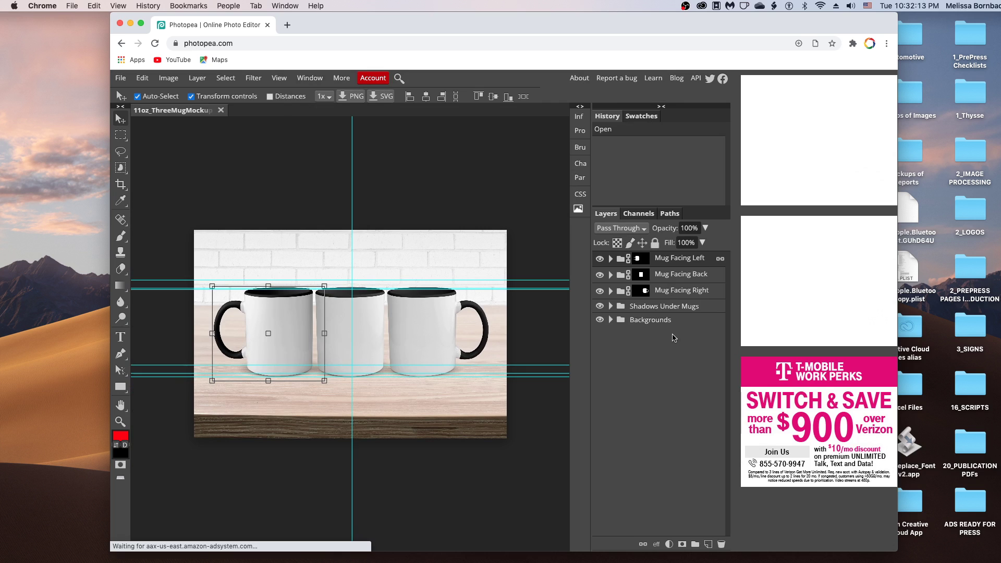
pyautogui.click(611, 260)
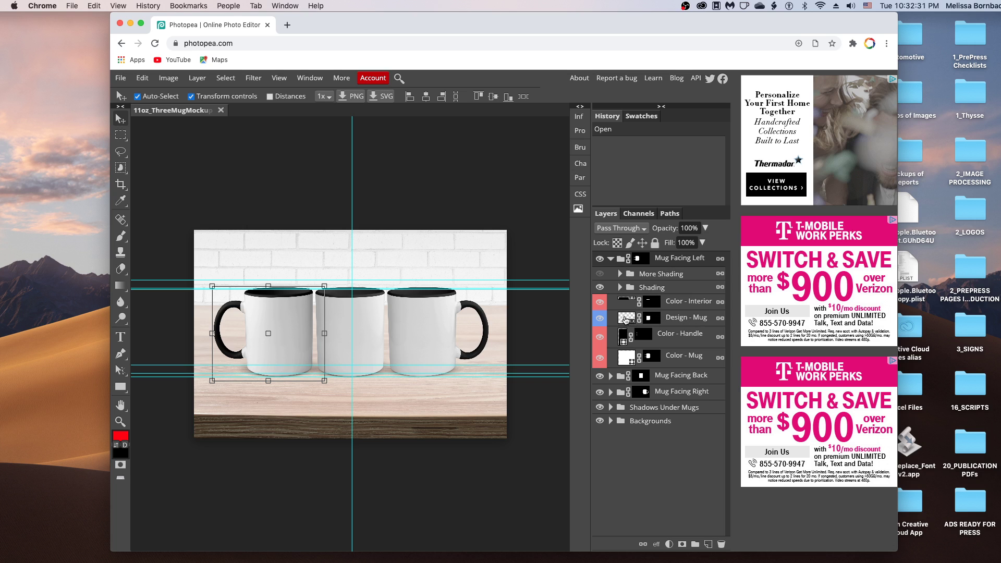
# Open the left mug's Design - Mug smart object, then open milky-way-2750627.jpg in its own tab
pyautogui.doubleClick(625, 319)
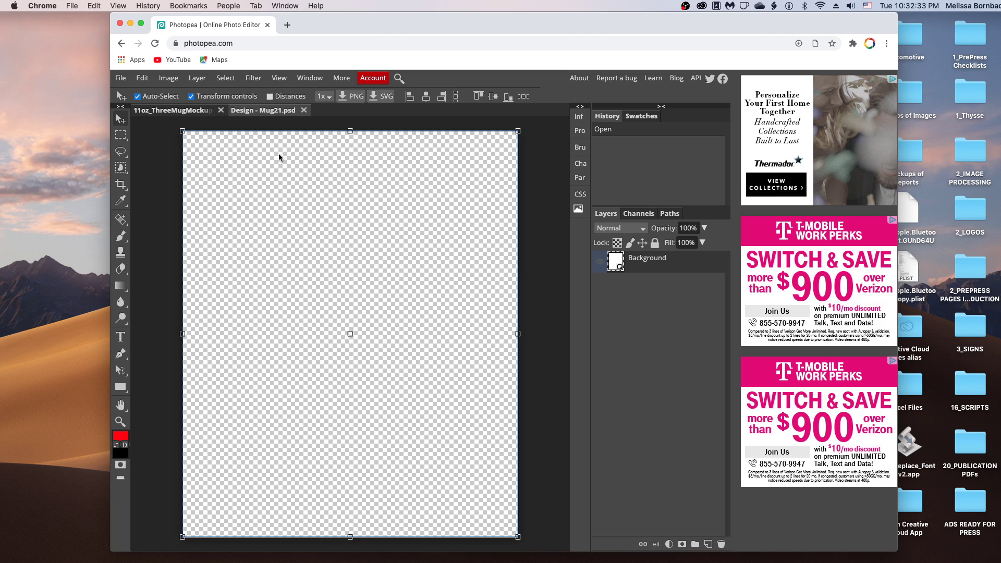
pyautogui.click(121, 78)
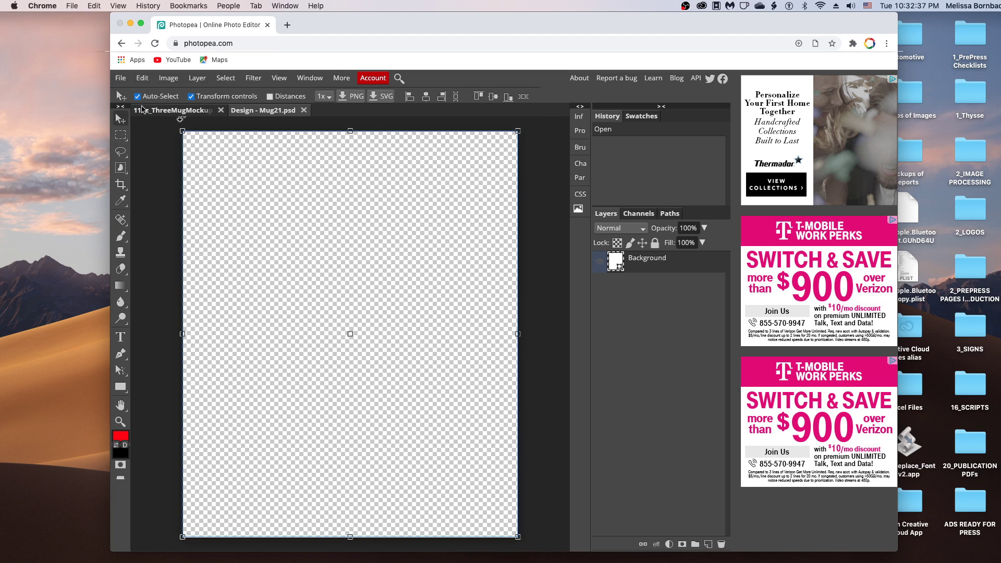
pyautogui.click(134, 107)
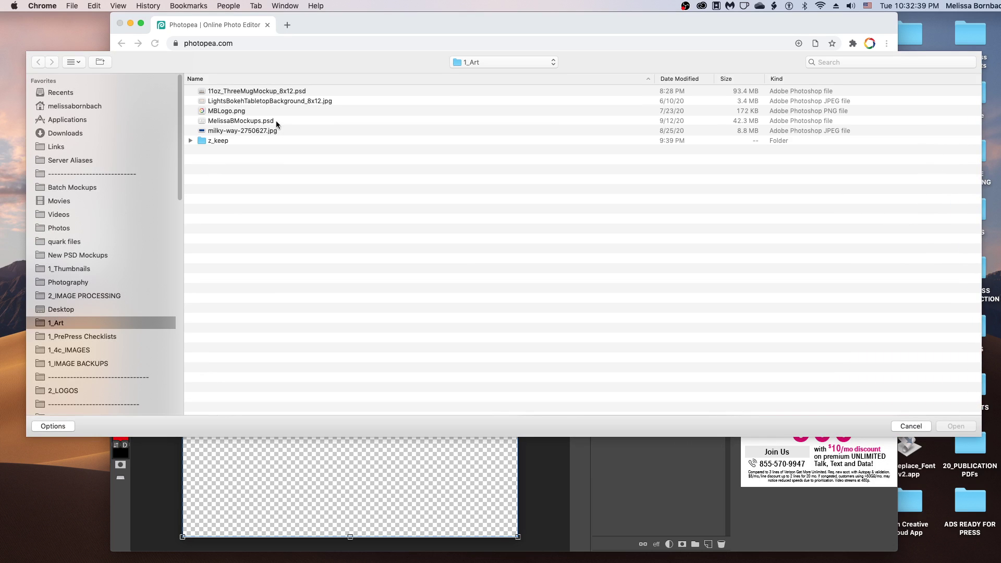
pyautogui.doubleClick(258, 130)
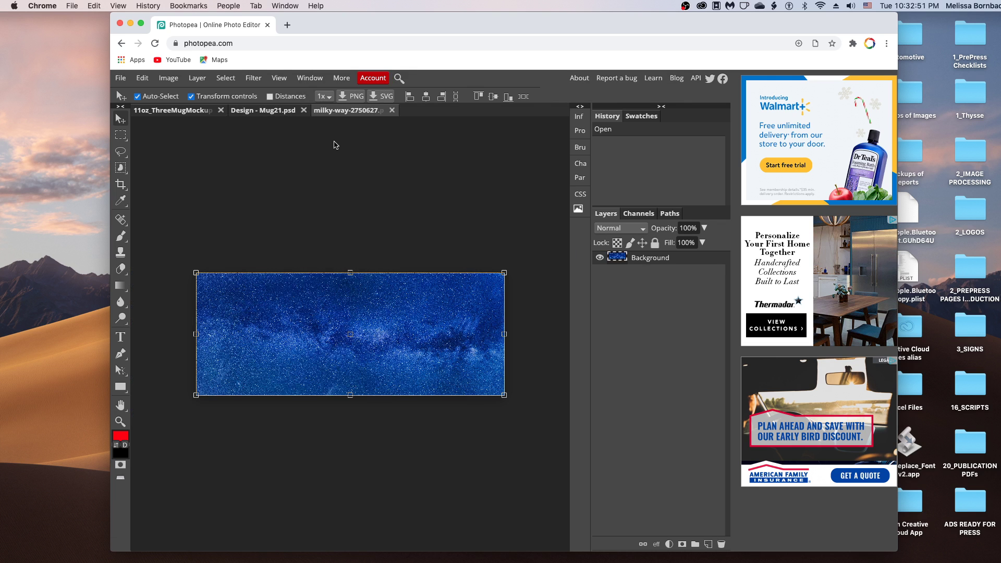
# Select the entire milky-way image and copy it
pyautogui.click(218, 81)
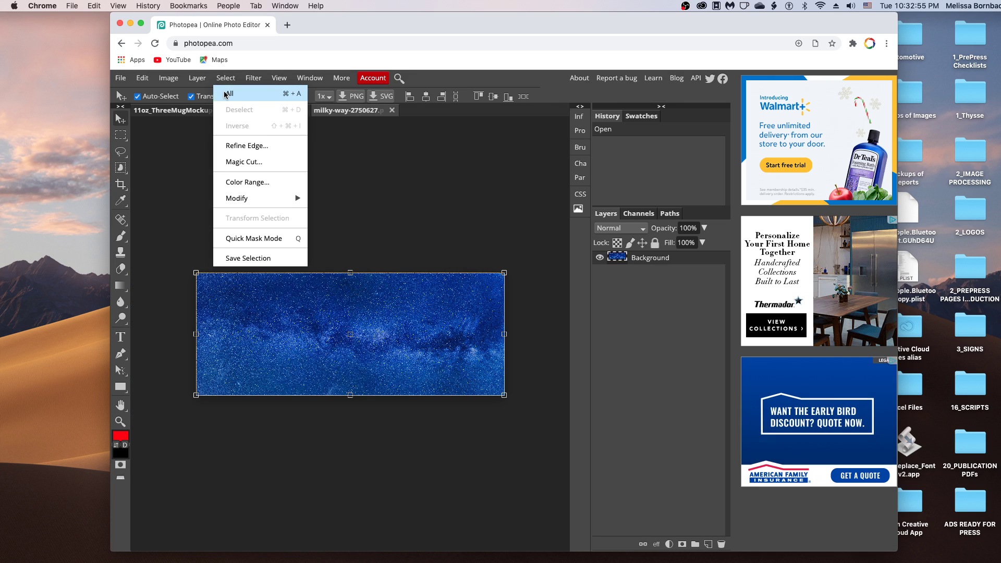
pyautogui.click(230, 93)
pyautogui.click(144, 78)
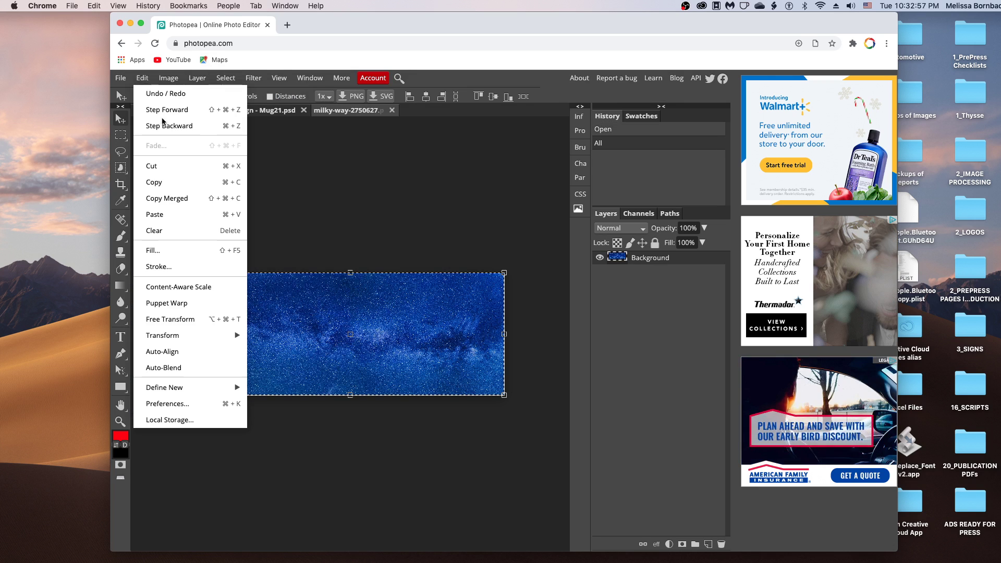
pyautogui.click(171, 185)
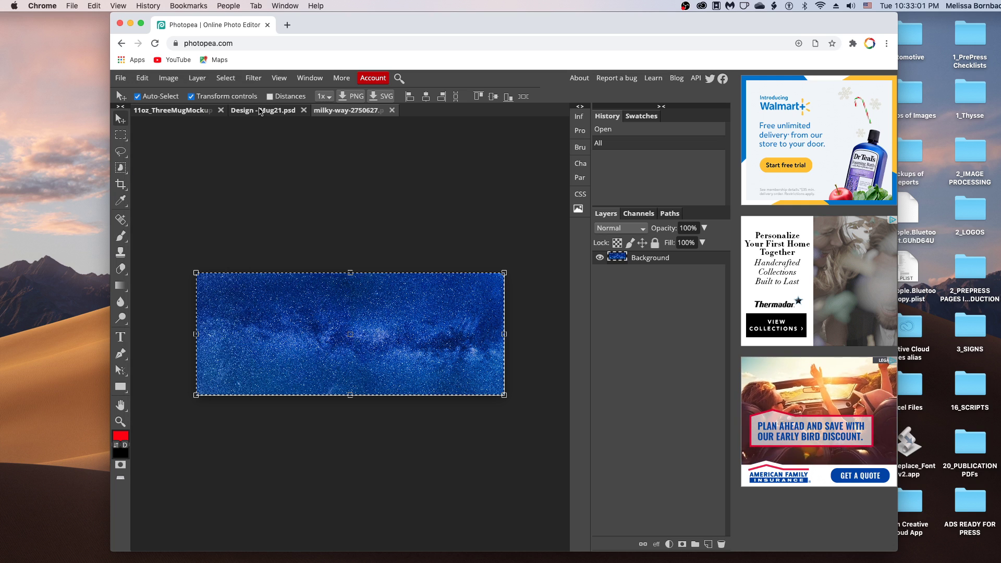
# Paste the starry image into Design - Mug21.psd as Layer 1
pyautogui.click(259, 111)
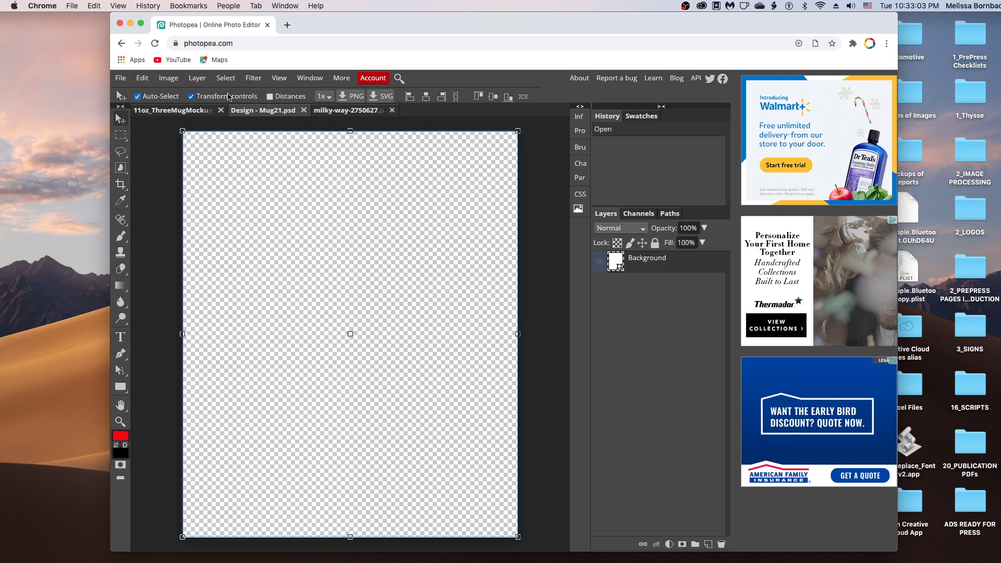
pyautogui.click(142, 78)
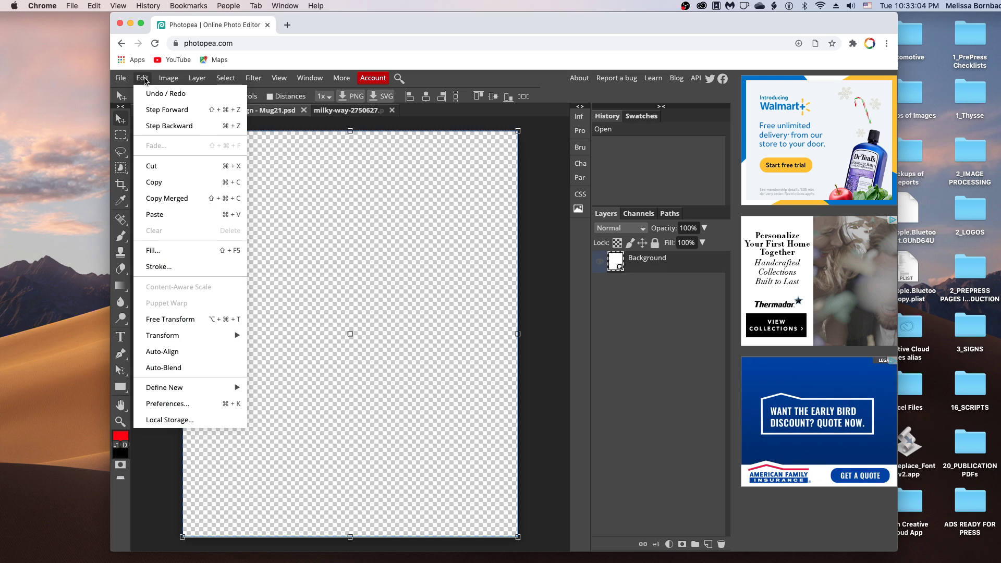
pyautogui.click(177, 215)
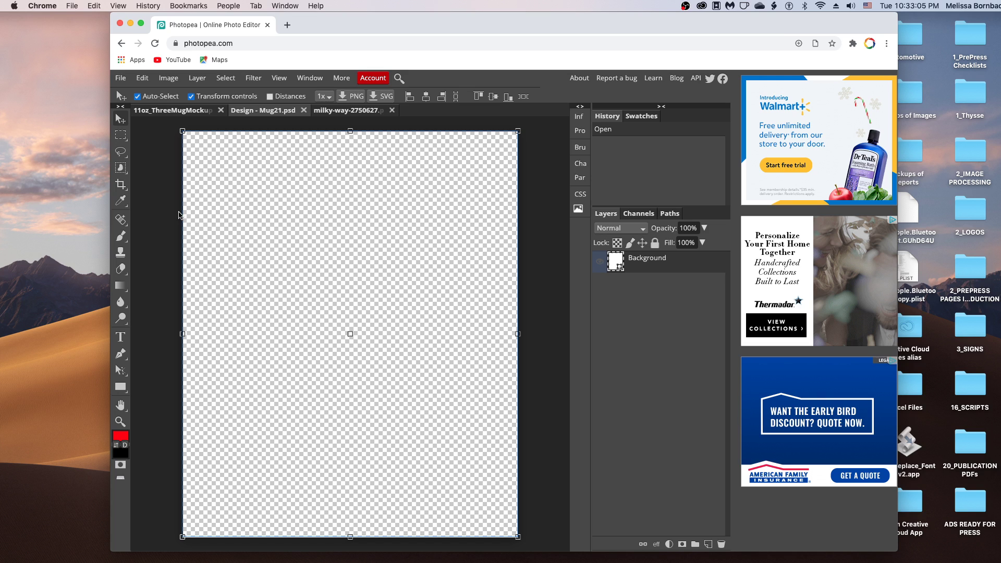
pyautogui.click(257, 195)
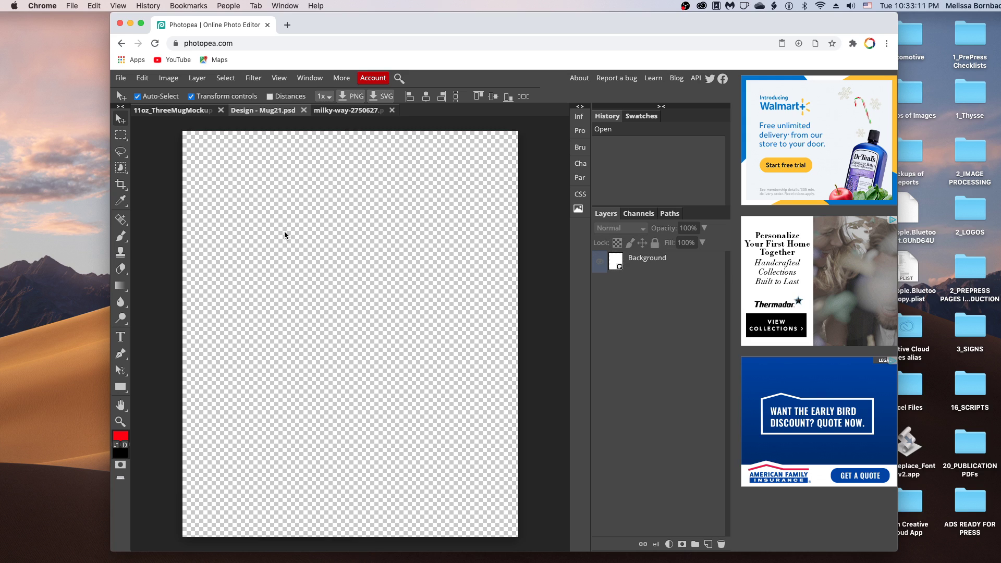
pyautogui.click(143, 79)
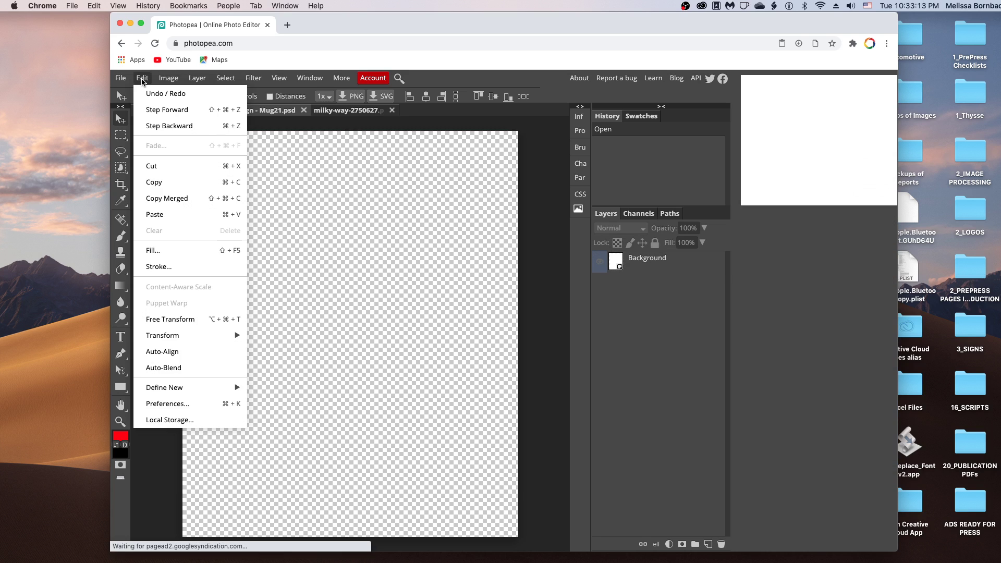
pyautogui.click(164, 216)
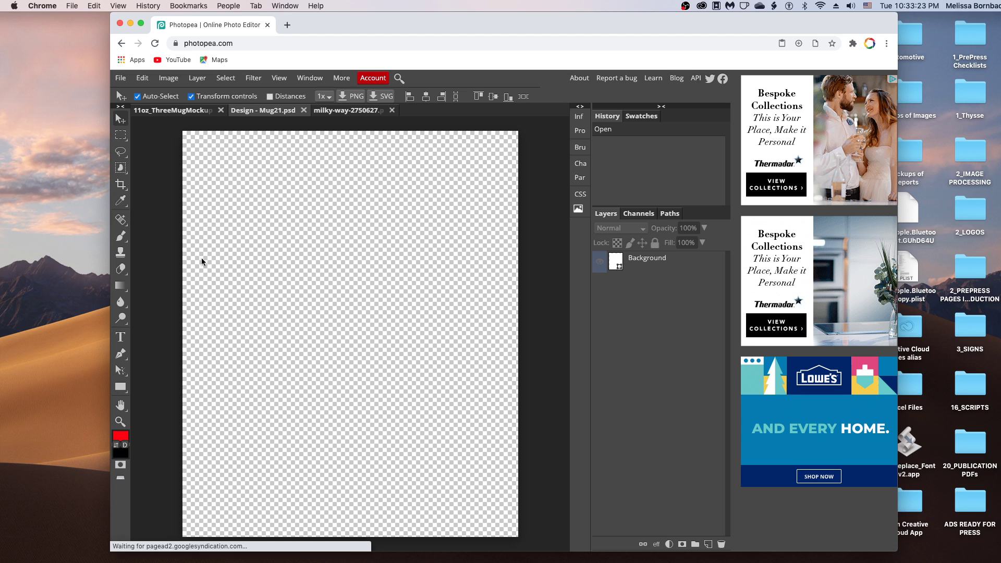
pyautogui.press('super+v')
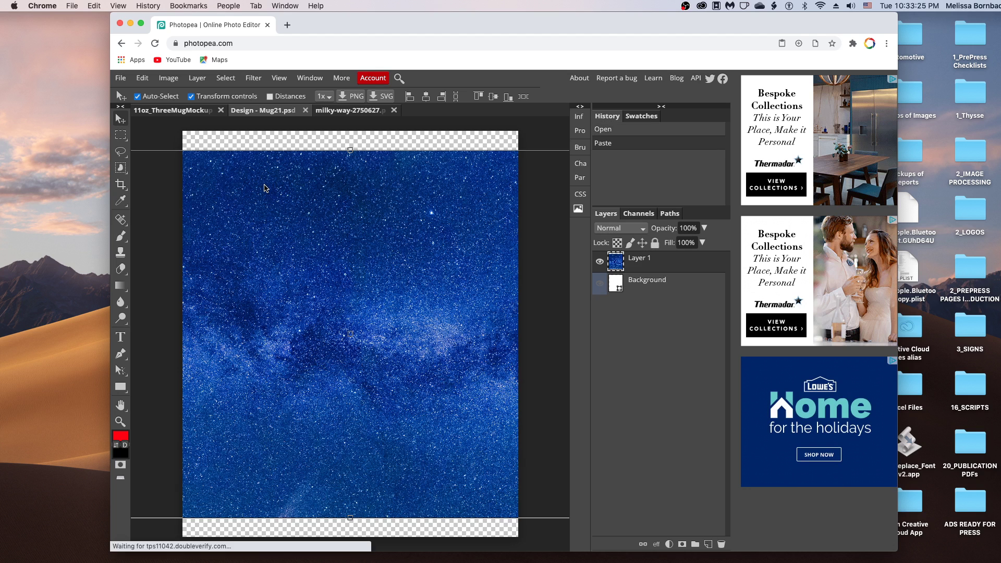
# Paste a second starry copy as Layer 2, scale it to about 114%, and shift it over the canvas
pyautogui.press('super+minus')
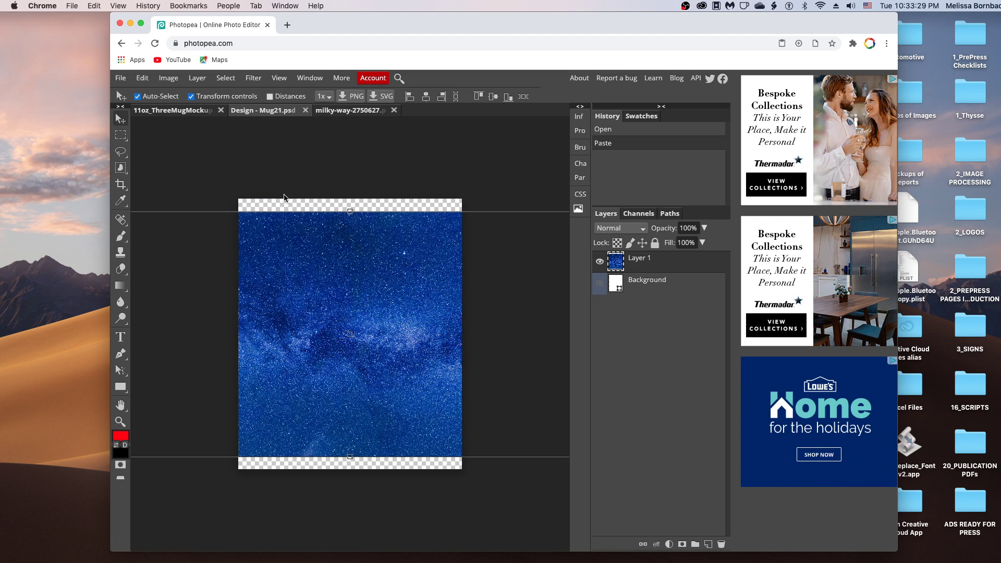
pyautogui.press('super+v')
pyautogui.press('super+minus')
pyautogui.moveTo(276, 281); pyautogui.dragTo(422, 278)
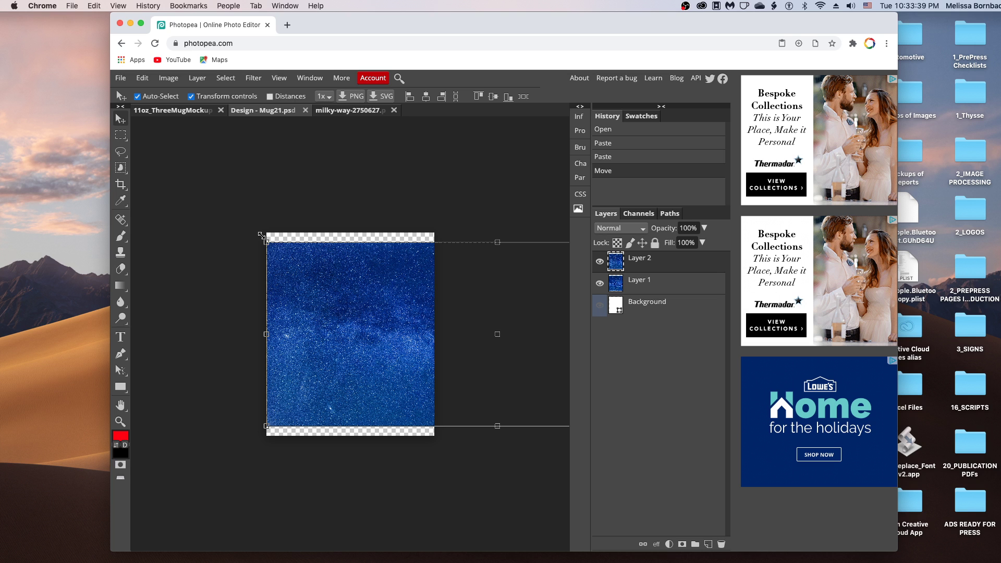
pyautogui.moveTo(252, 225); pyautogui.dragTo(241, 406)
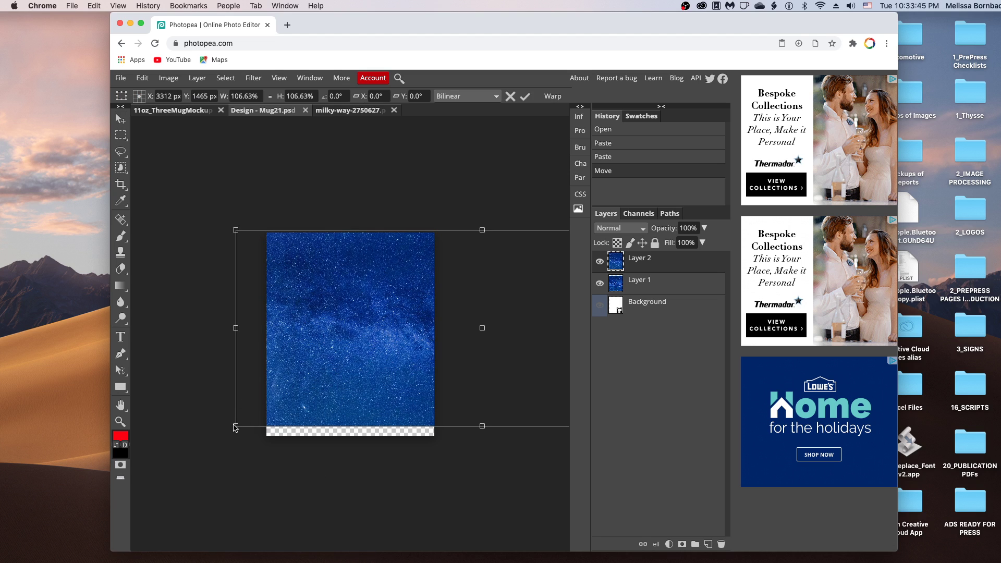
pyautogui.moveTo(216, 446); pyautogui.dragTo(203, 454)
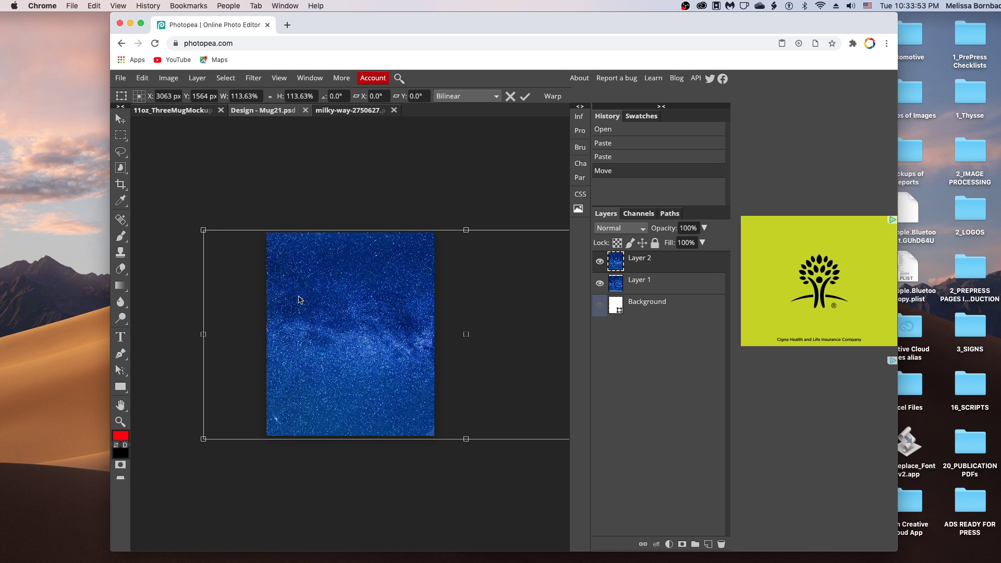
pyautogui.moveTo(307, 299); pyautogui.dragTo(363, 302)
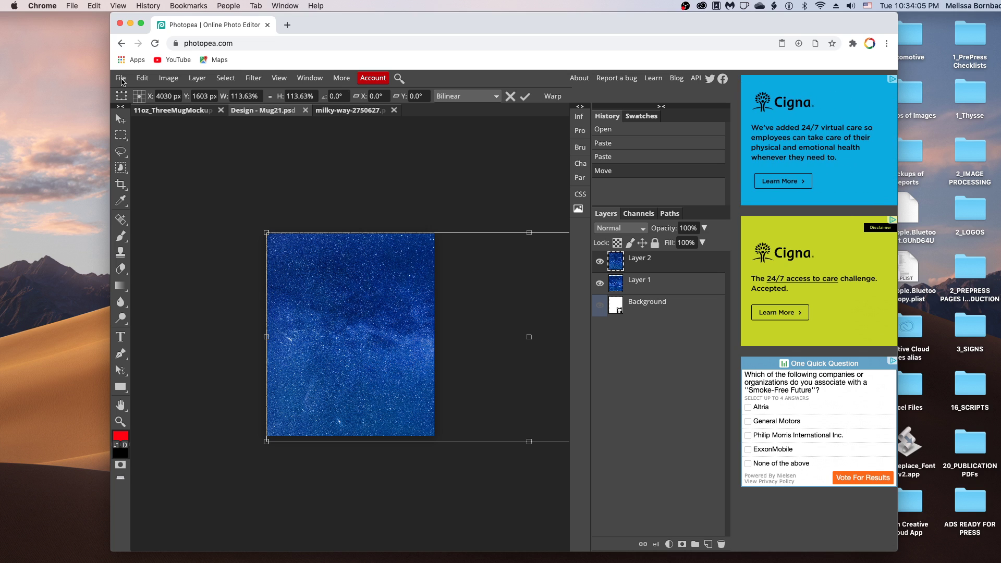
# Save the starry design into the left mug, then close the design and milky-way tabs without saving
pyautogui.click(121, 79)
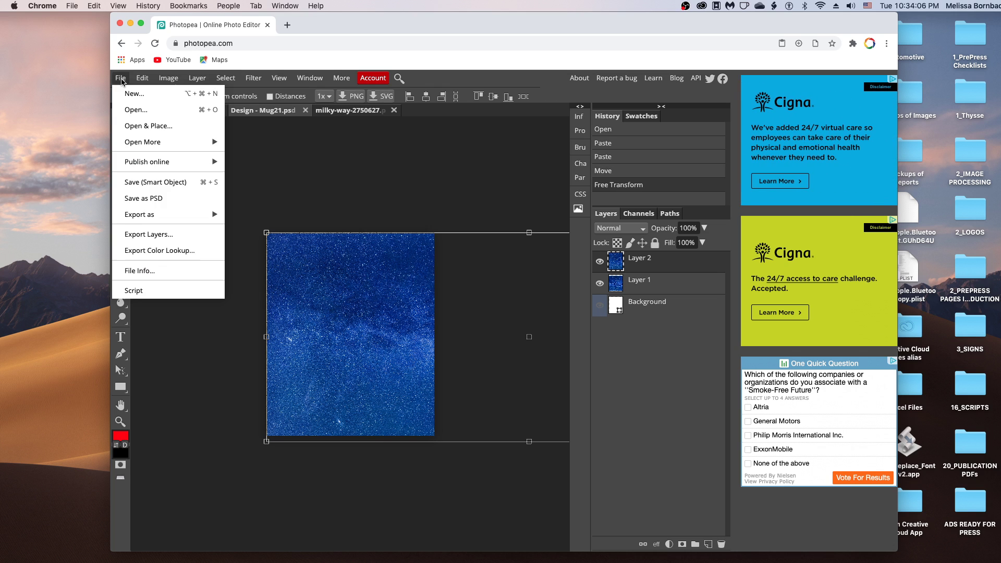
pyautogui.click(154, 182)
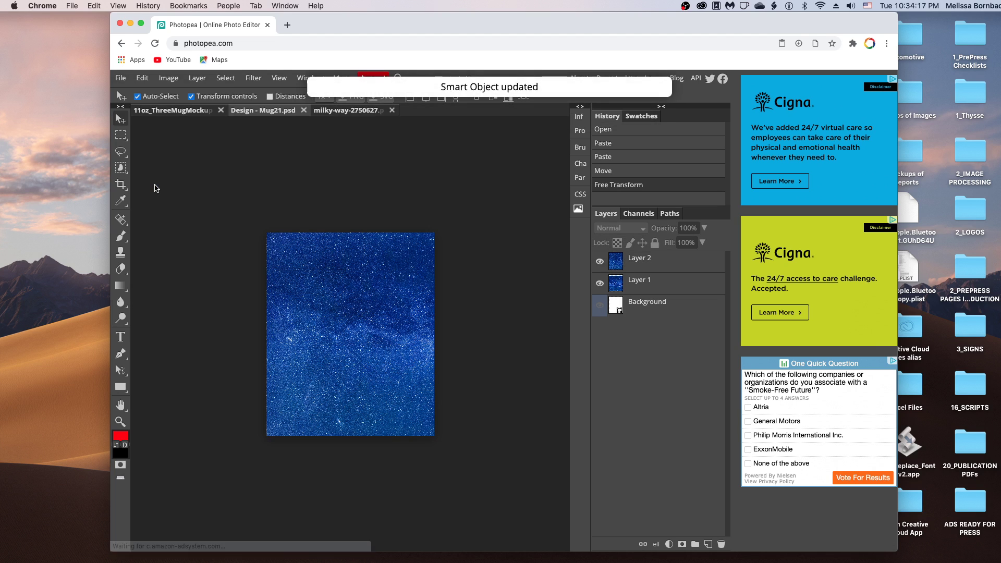
pyautogui.click(304, 111)
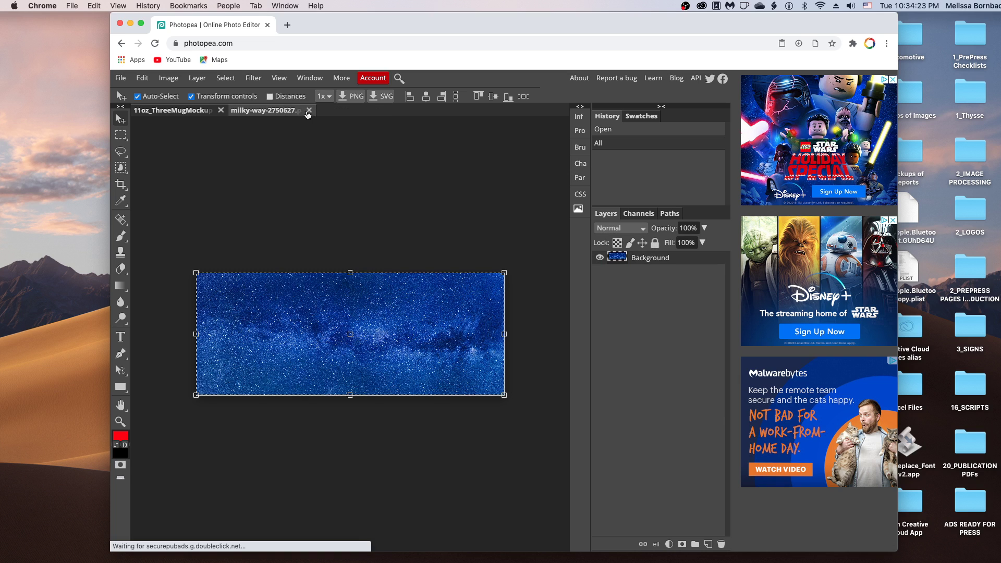
pyautogui.click(308, 111)
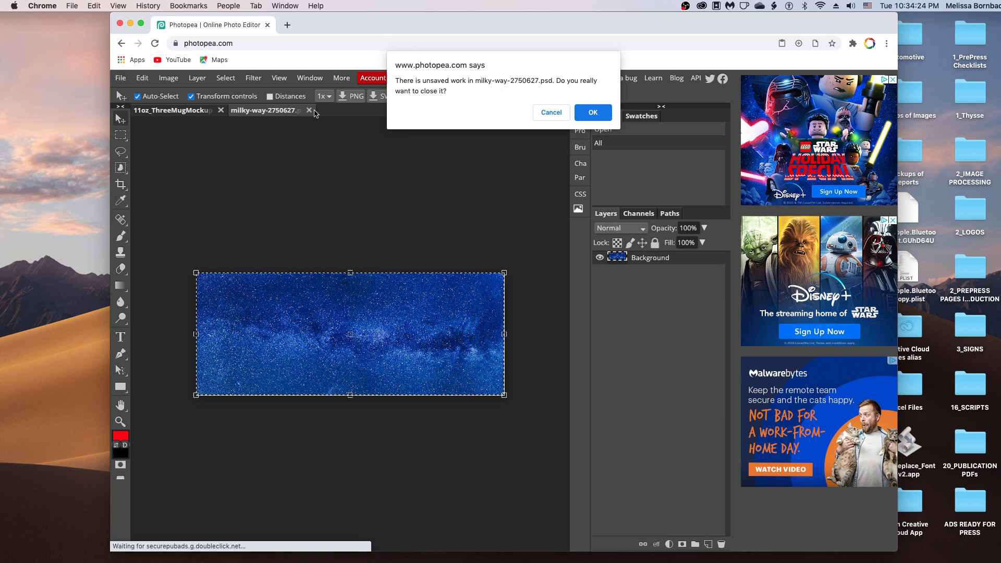
pyautogui.click(594, 112)
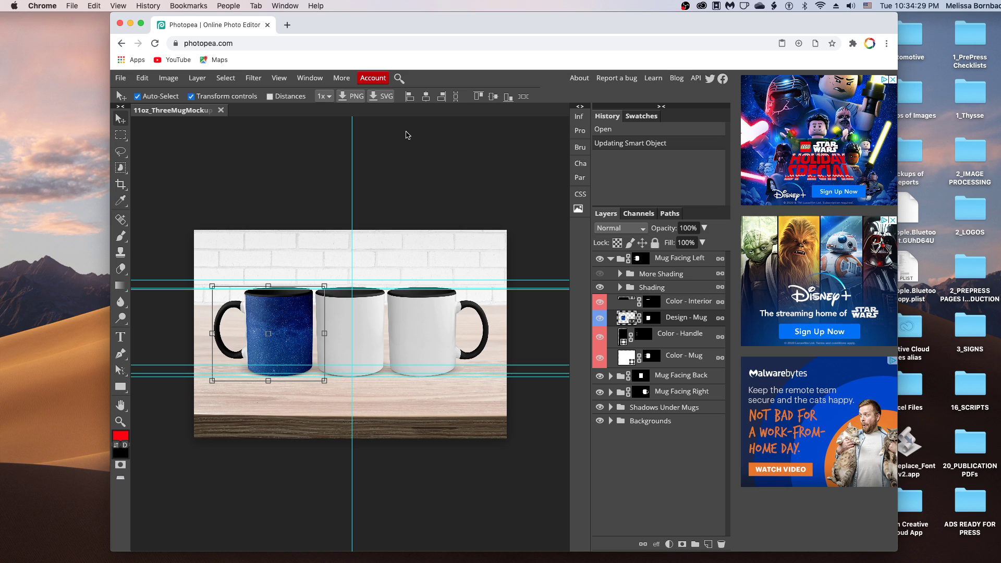
# Collapse Mug Facing Left, expand Mug Facing Back, and open its Design - Mug smart object
pyautogui.click(449, 154)
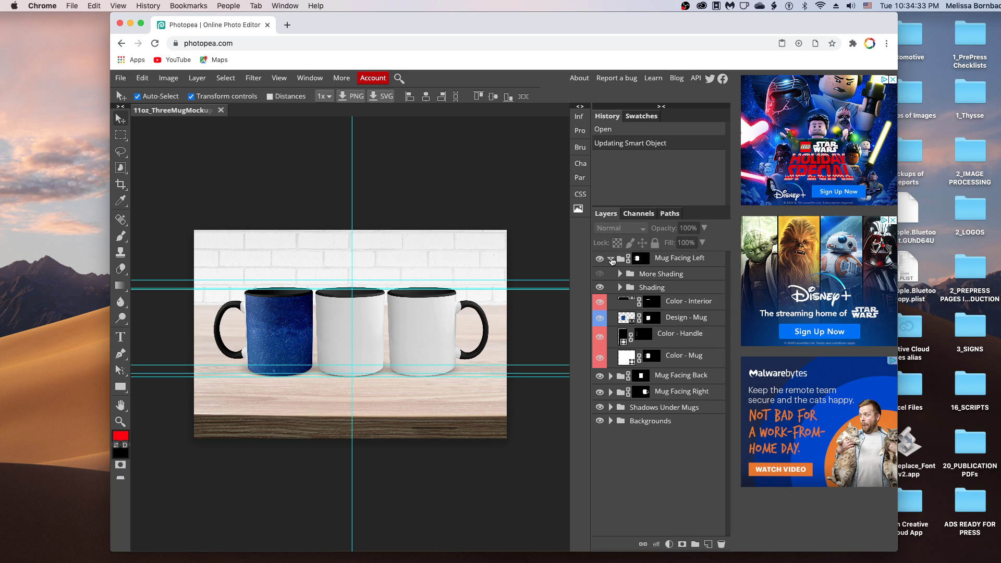
pyautogui.click(611, 259)
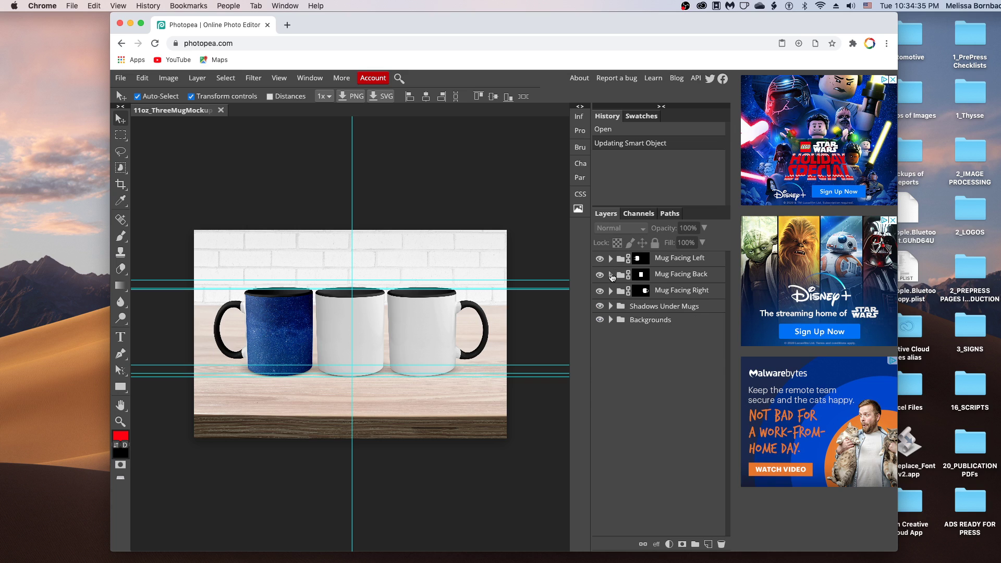
pyautogui.click(611, 274)
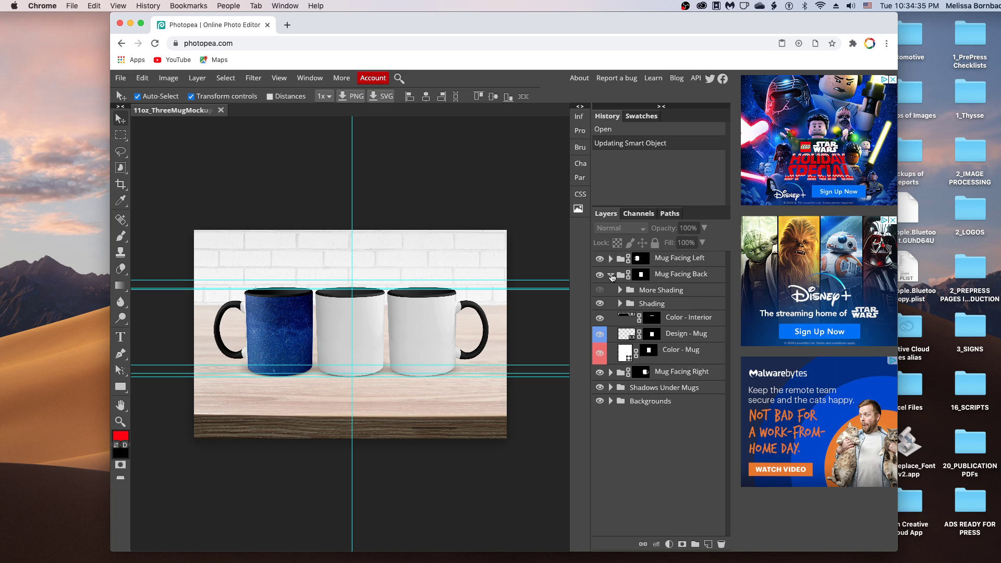
pyautogui.doubleClick(627, 336)
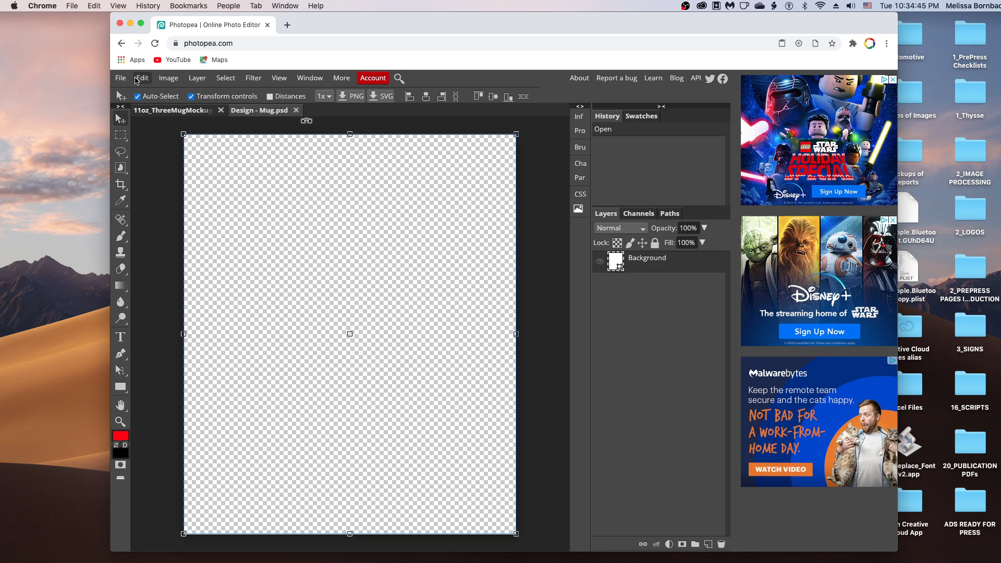
# Paste the starry image into Design - Mug.psd, enlarge it to about 110.67%, and shift it left and down
pyautogui.click(140, 79)
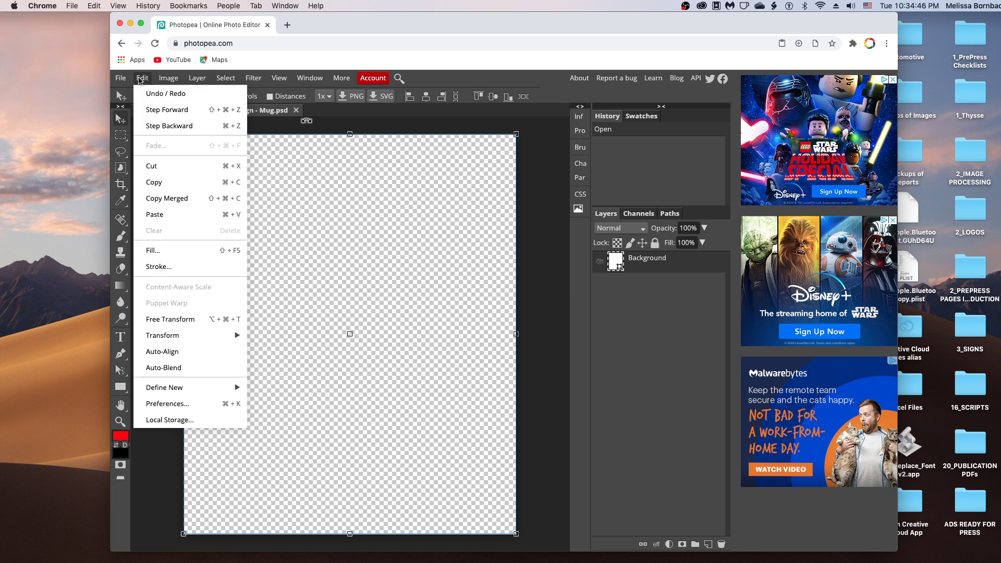
pyautogui.click(181, 217)
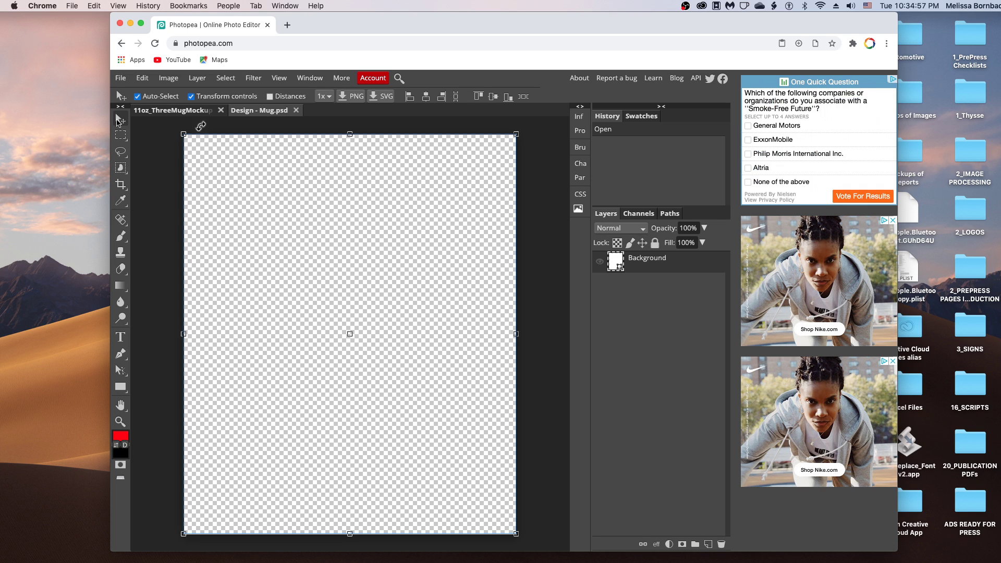
pyautogui.click(177, 130)
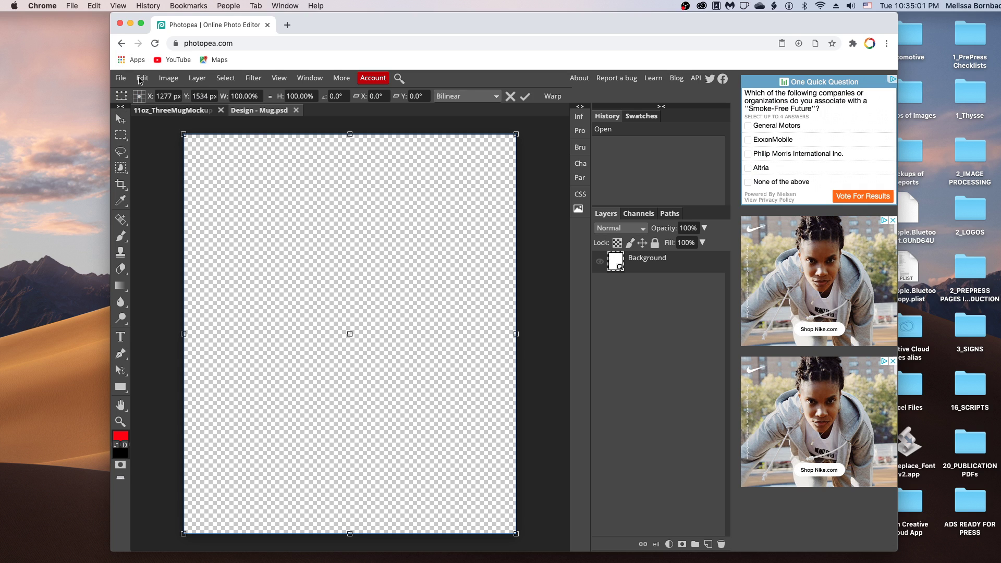
pyautogui.press('super+v')
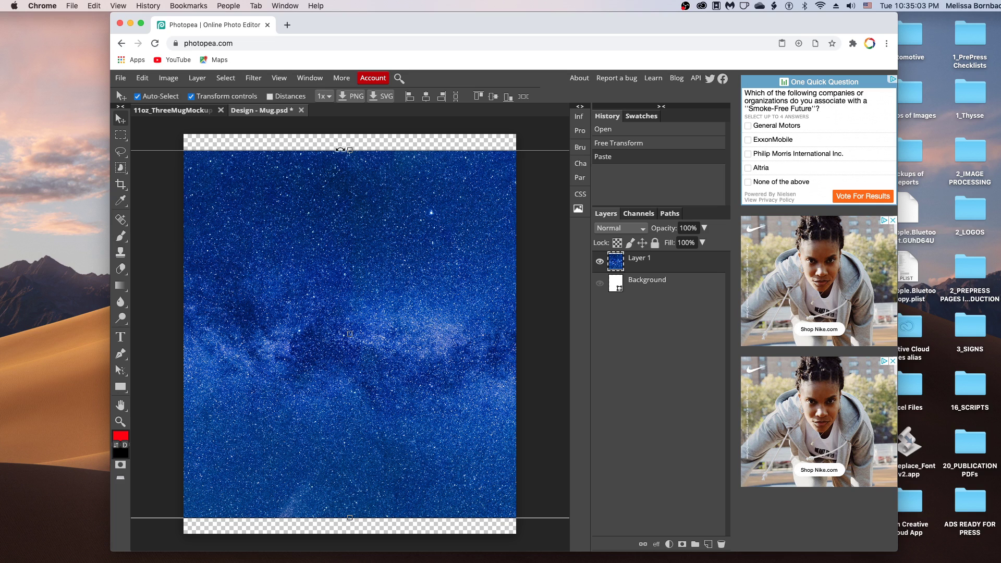
pyautogui.press('super+minus')
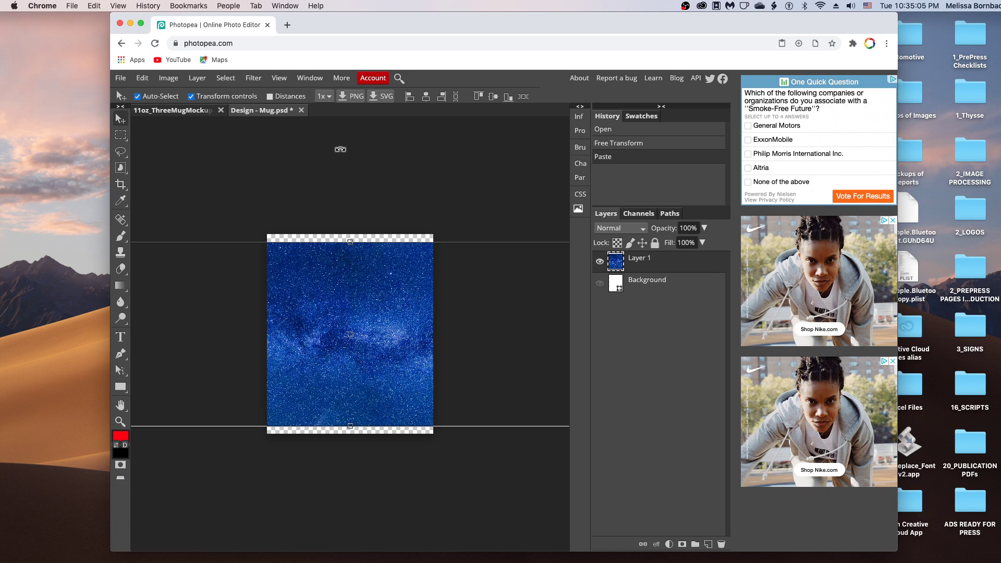
pyautogui.press('super+minus')
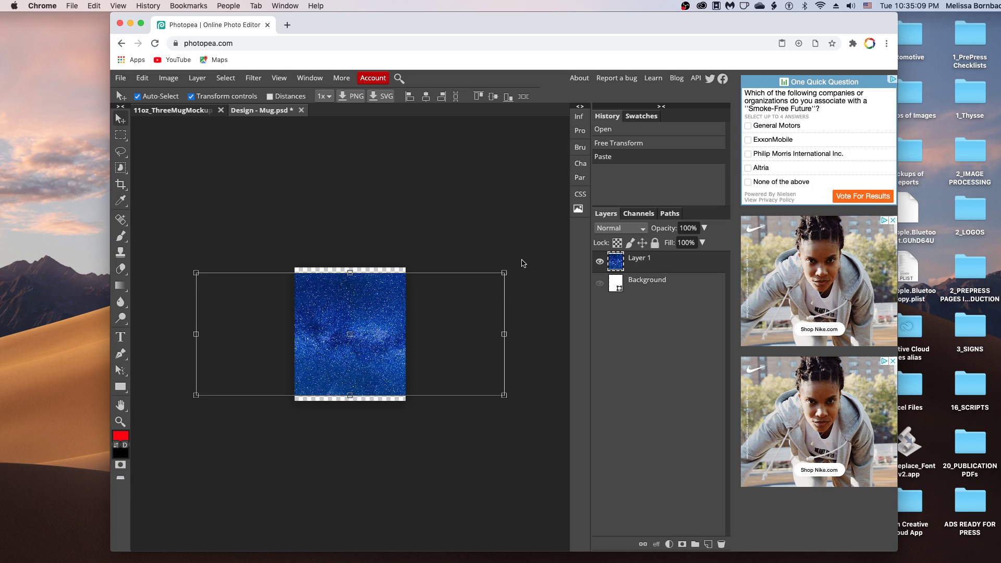
pyautogui.moveTo(531, 257); pyautogui.dragTo(537, 256)
pyautogui.moveTo(323, 327); pyautogui.dragTo(305, 334)
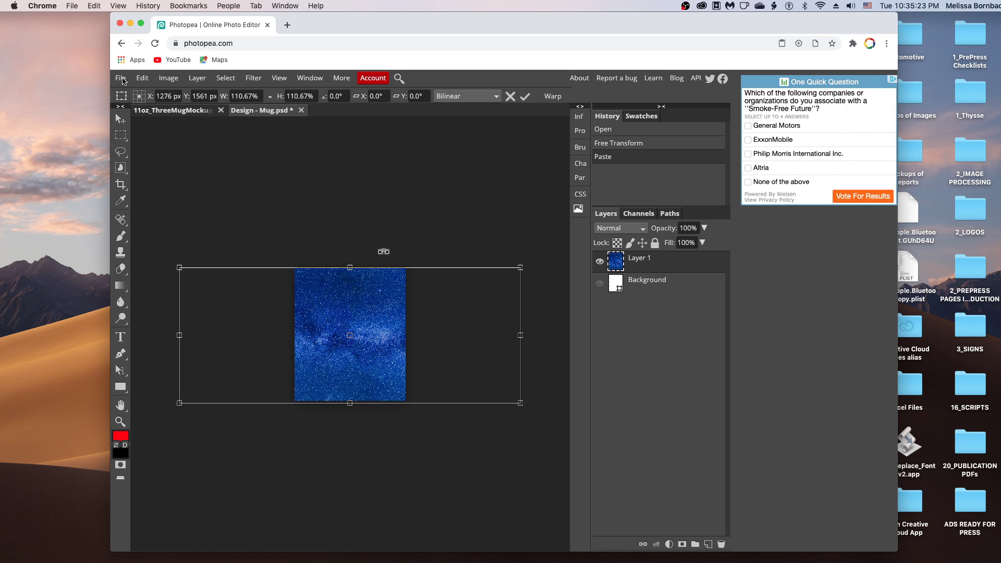
# Save the starry design into the middle mug's smart object and close Design - Mug.psd
pyautogui.click(122, 78)
pyautogui.click(123, 80)
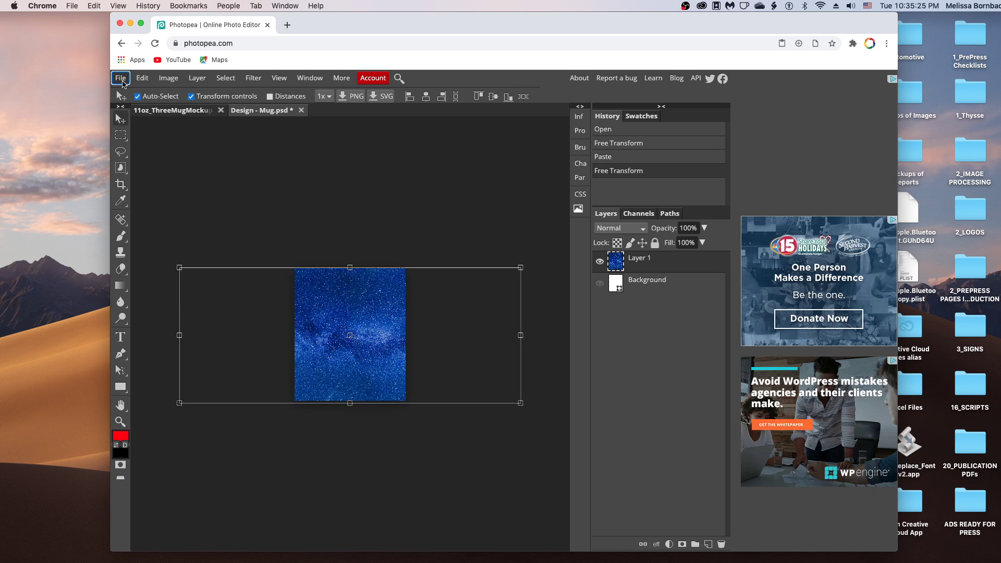
pyautogui.click(125, 81)
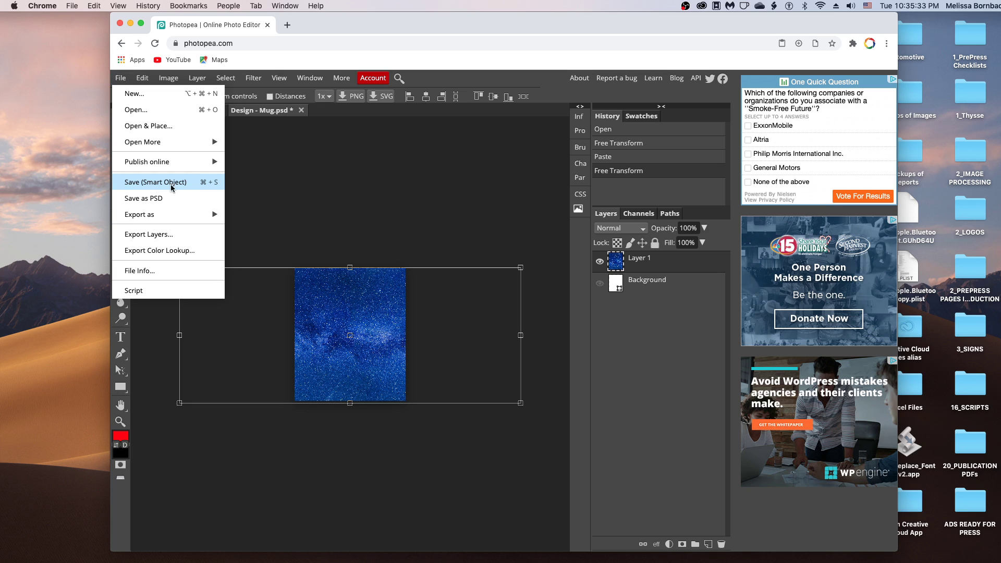
pyautogui.click(214, 188)
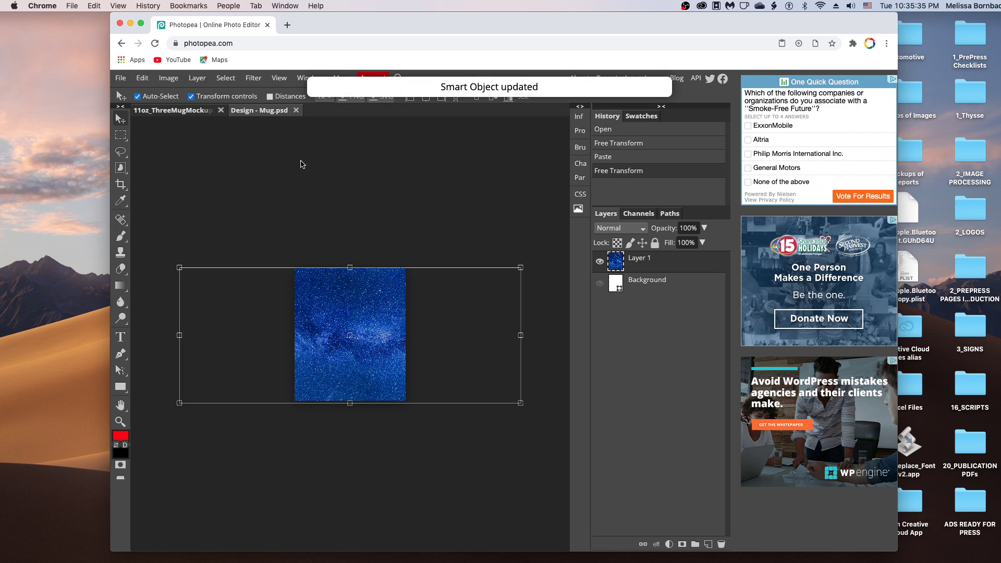
pyautogui.click(296, 110)
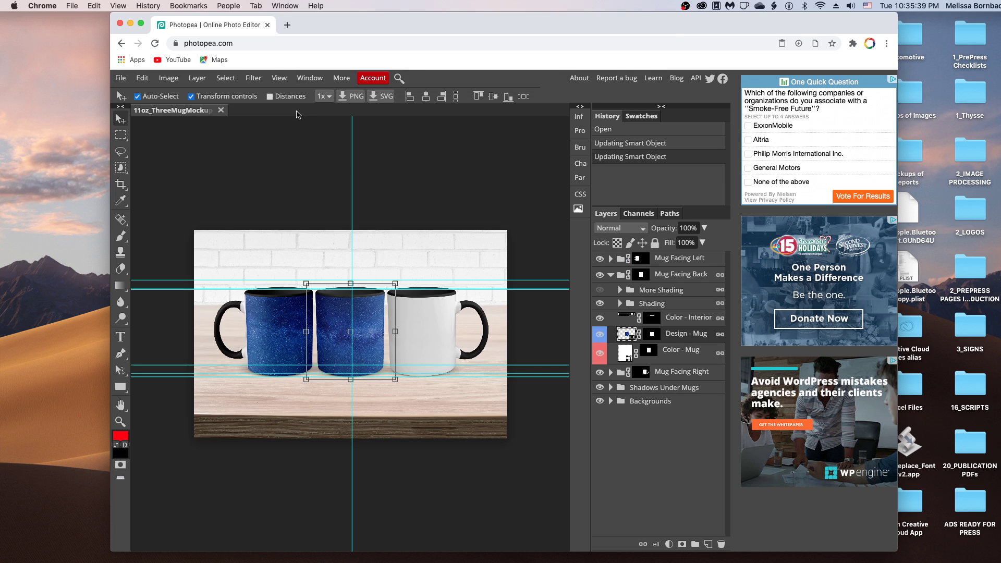
# Collapse Mug Facing Back, expand Mug Facing Right, and open its Design - Mug smart object
pyautogui.click(610, 275)
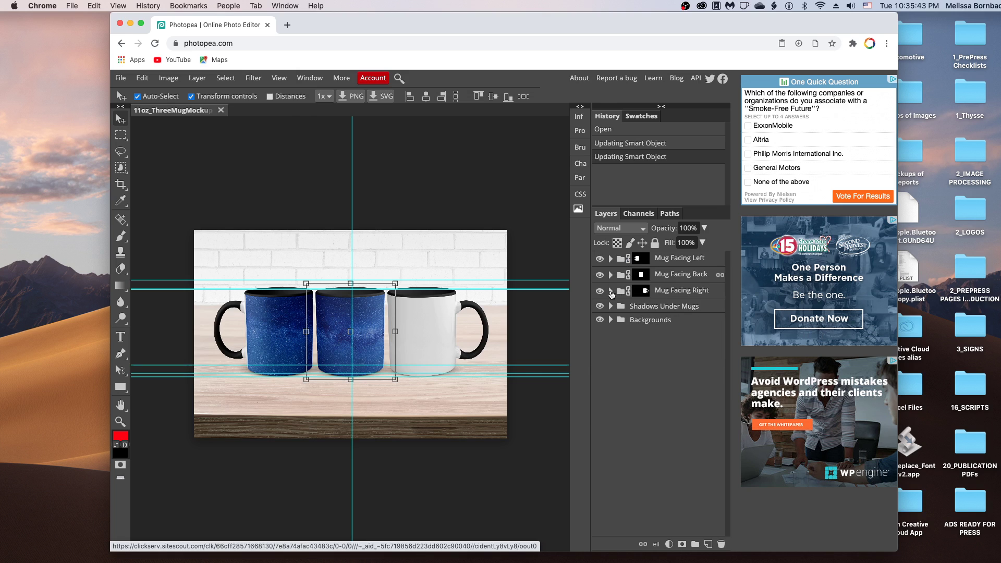
pyautogui.click(610, 291)
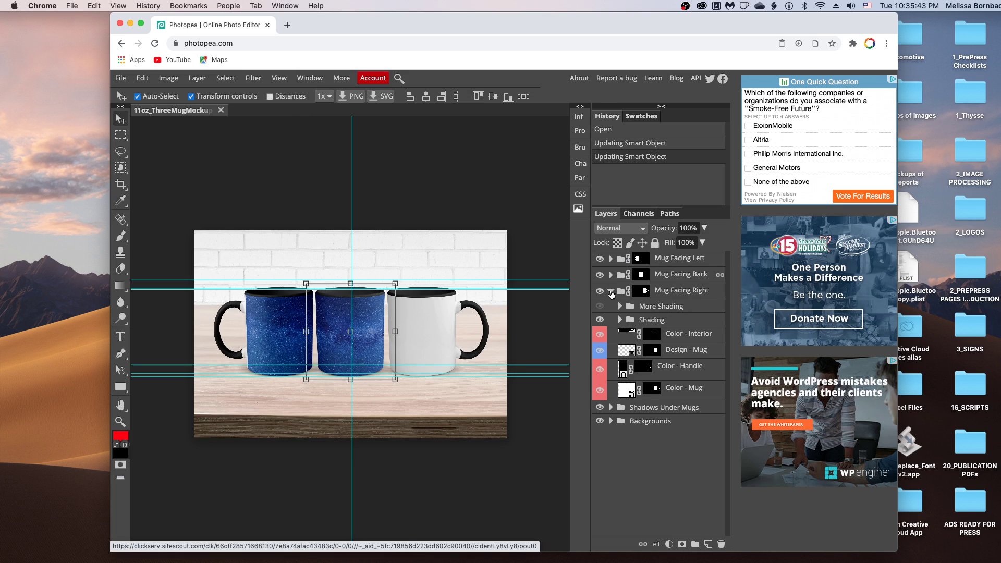
pyautogui.click(628, 351)
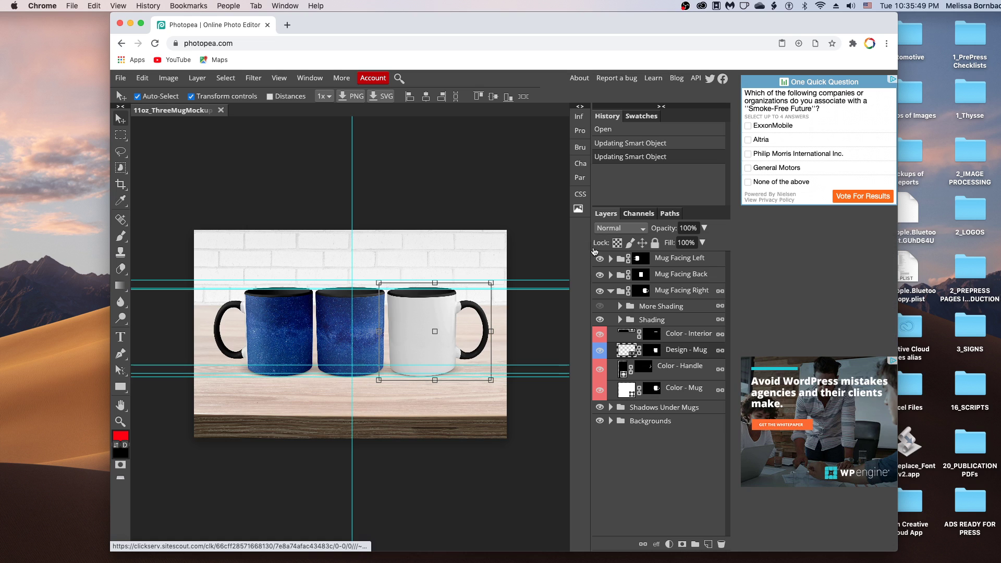
pyautogui.doubleClick(628, 351)
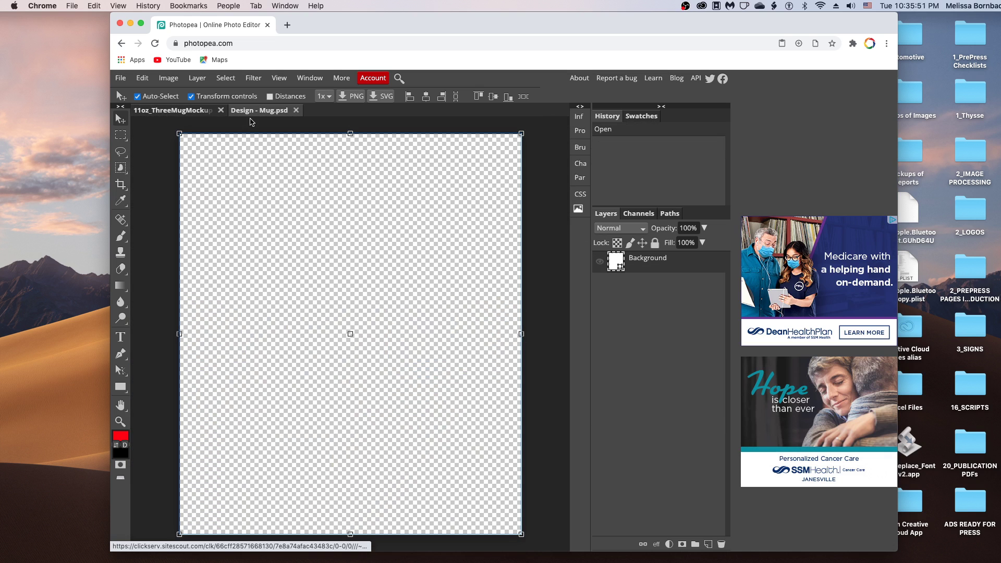
# Paste the starry Milky Way image into the right mug's design as Layer 1
pyautogui.click(142, 78)
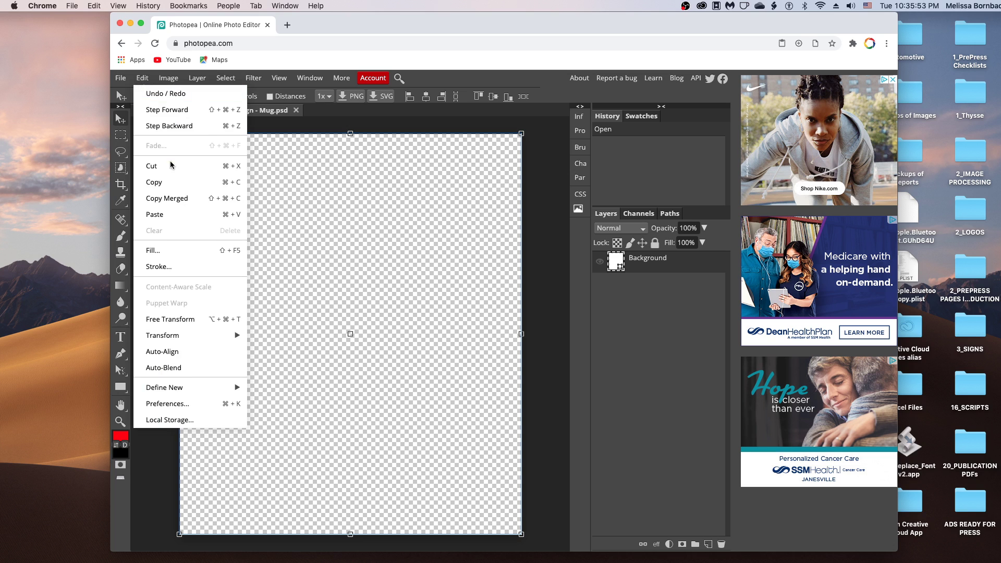
pyautogui.click(274, 217)
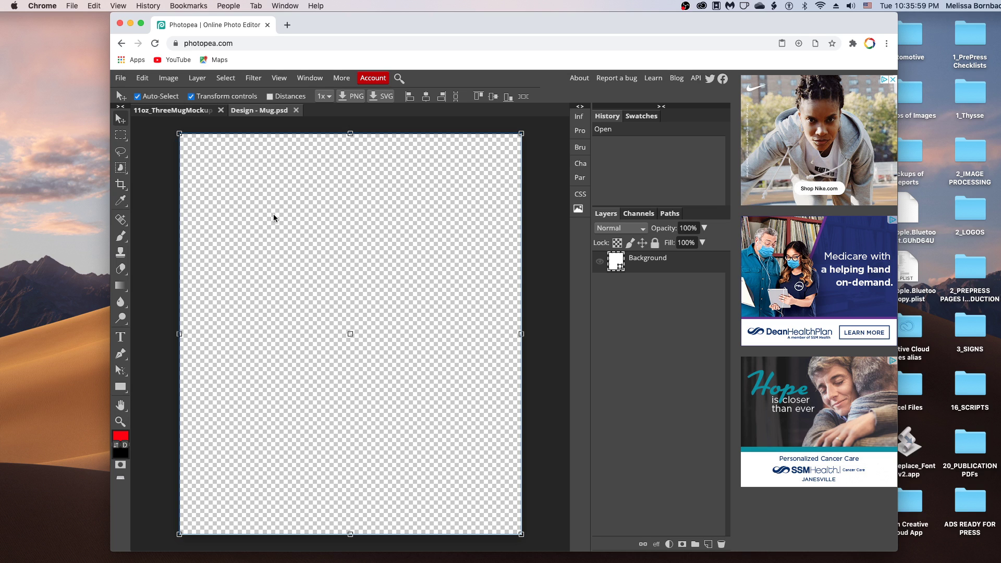
pyautogui.press('super+v')
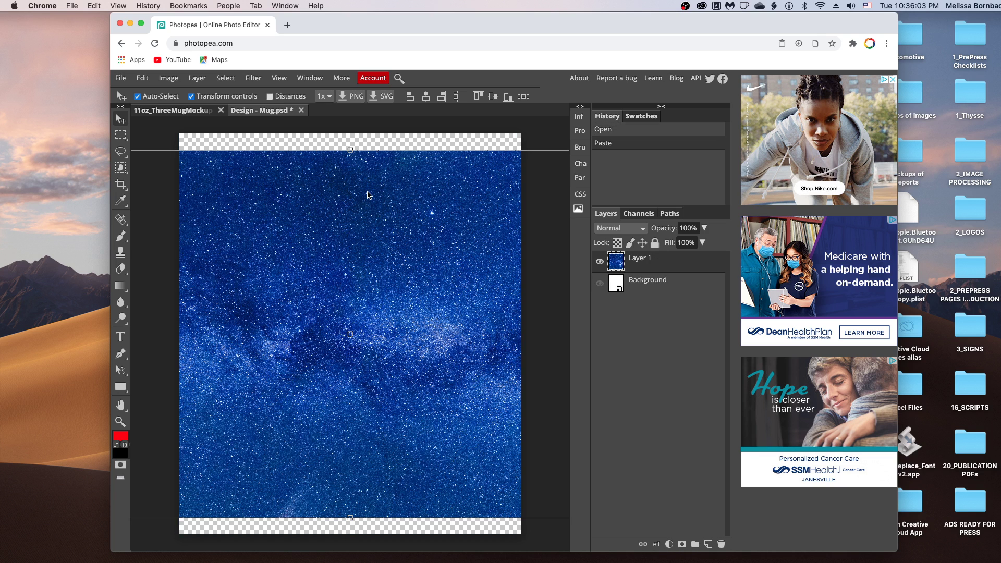
# Enlarge the pasted starry galaxy layer to 112.48% with Free Transform
pyautogui.press('super+minus')
pyautogui.press('super+minus')
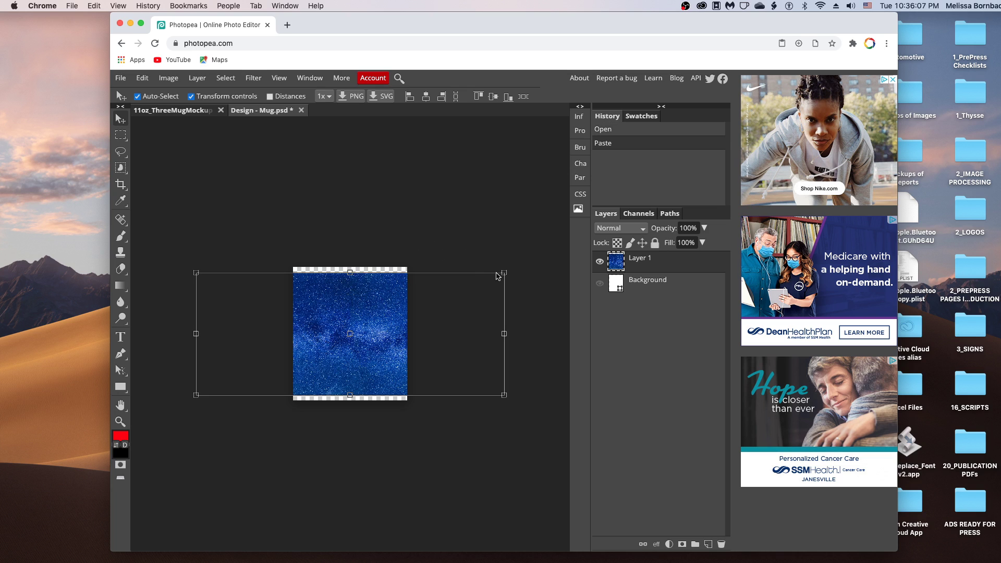
pyautogui.moveTo(503, 274); pyautogui.dragTo(527, 243)
pyautogui.moveTo(194, 396); pyautogui.dragTo(174, 414)
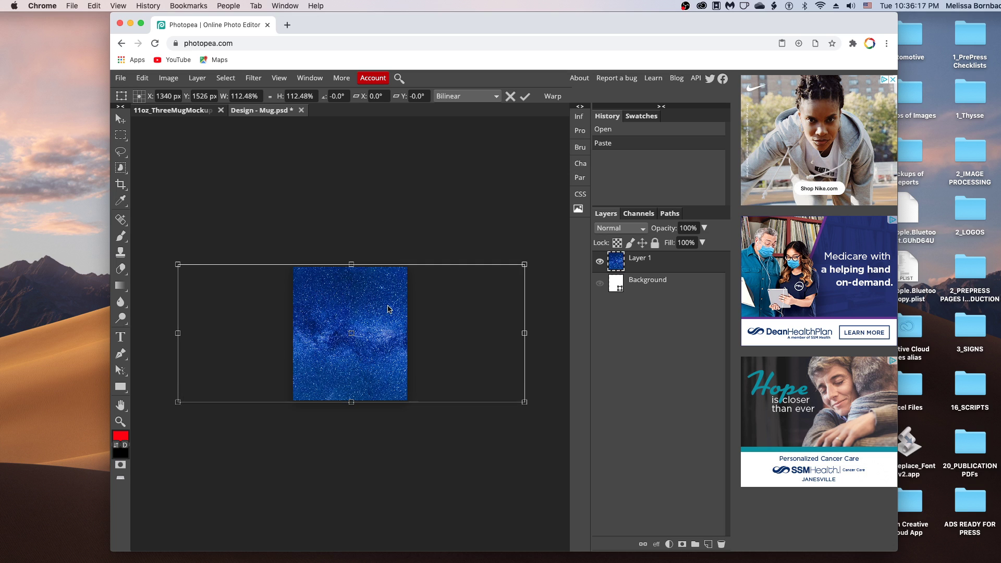
pyautogui.moveTo(382, 308); pyautogui.dragTo(275, 311)
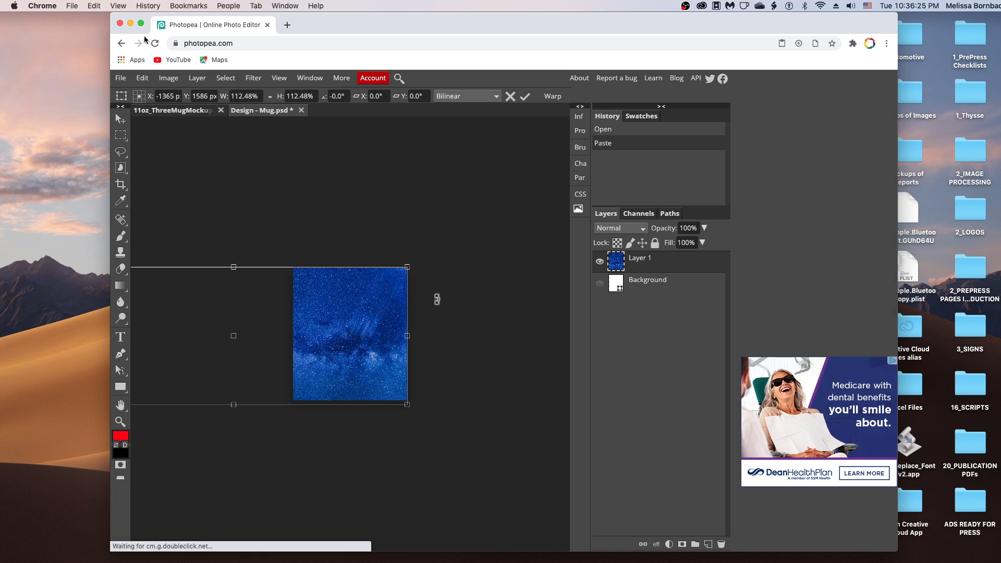
pyautogui.click(123, 78)
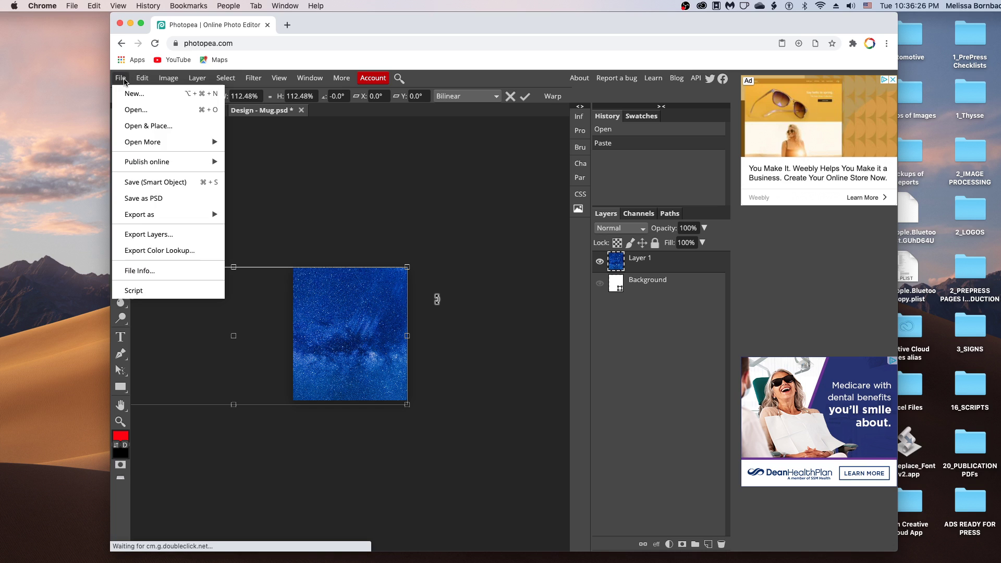
# Save the design back into the mockup, close Design - Mug.psd, and deselect
pyautogui.click(176, 183)
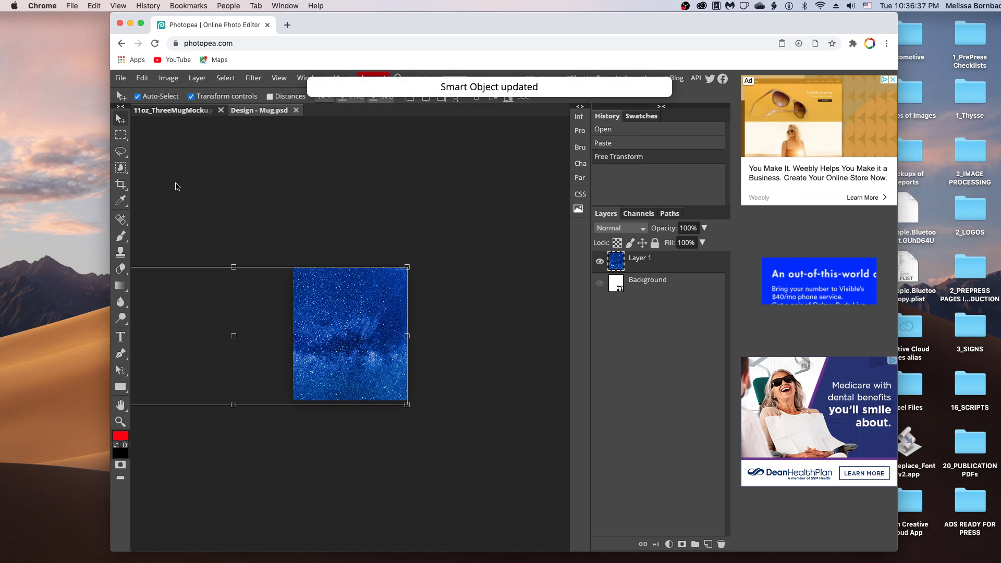
pyautogui.click(296, 113)
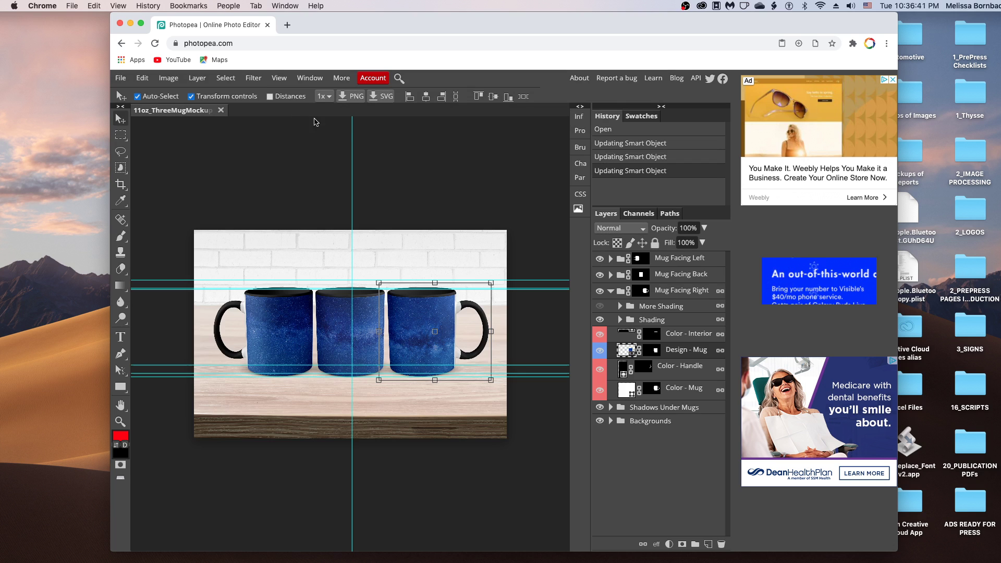
pyautogui.click(443, 190)
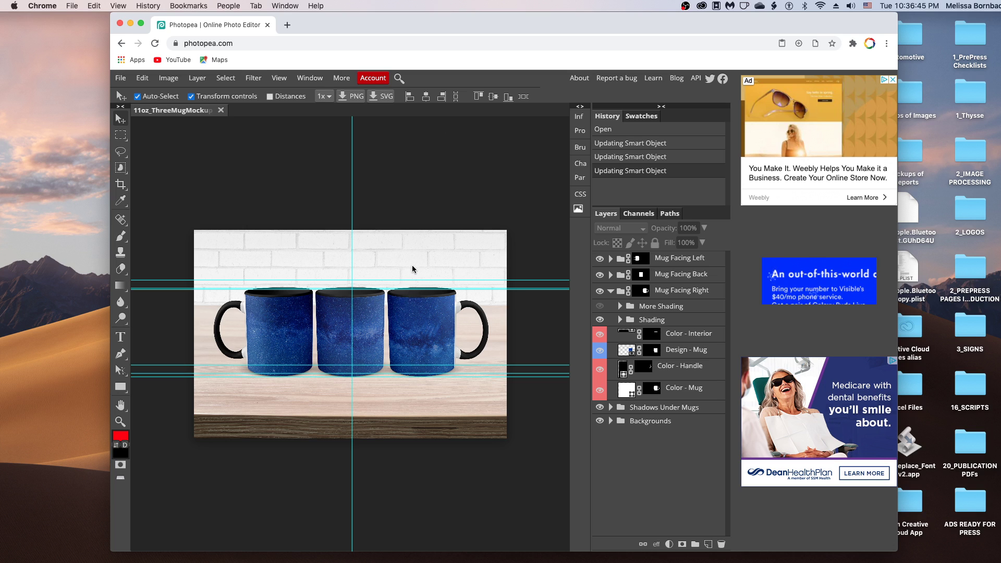
# Hide the guides with Ctrl+; so only the mugs show
pyautogui.press('super+semicolon')
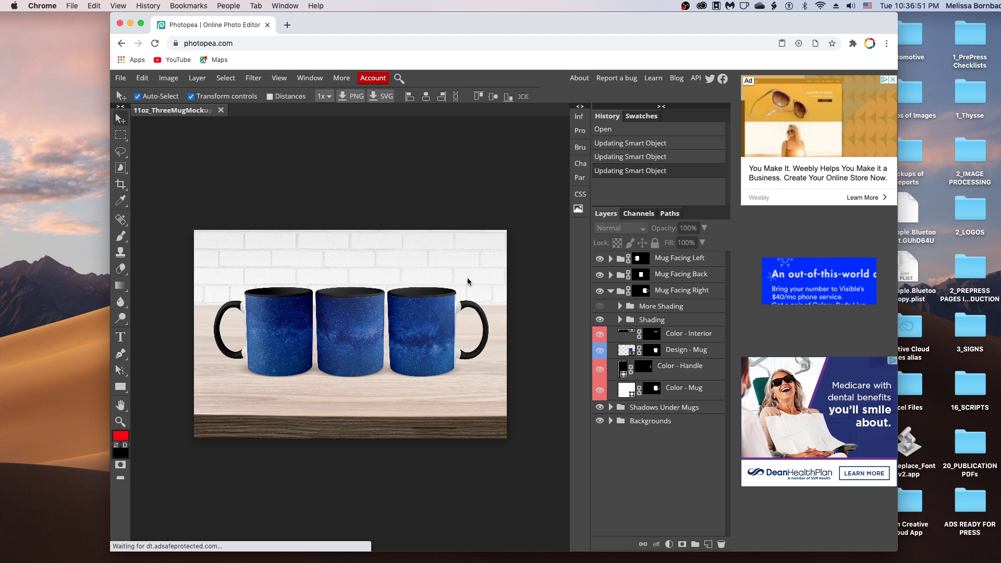
pyautogui.press('super+semicolon')
pyautogui.press('super+semicolon')
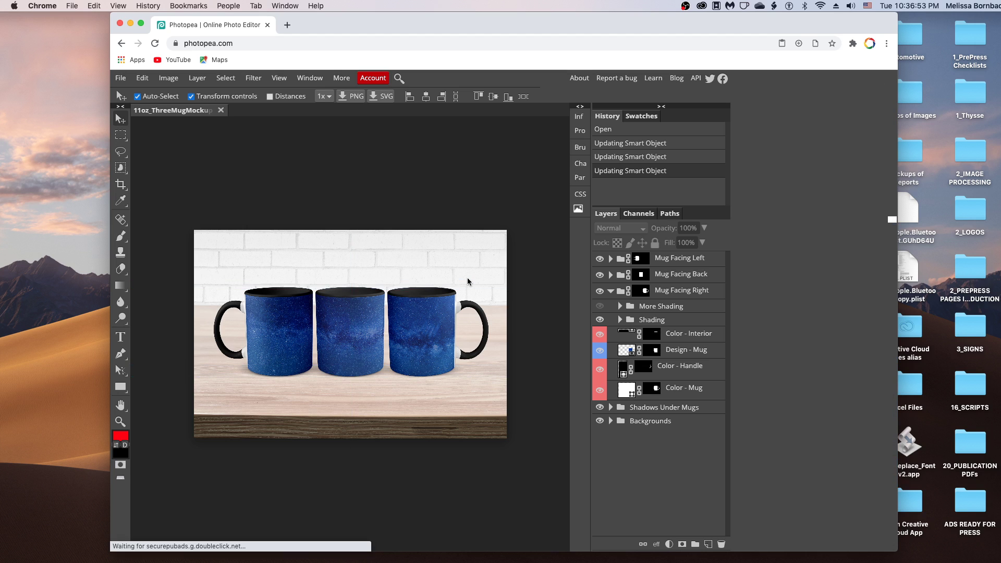
pyautogui.press('super+semicolon')
pyautogui.press('super+semicolon')
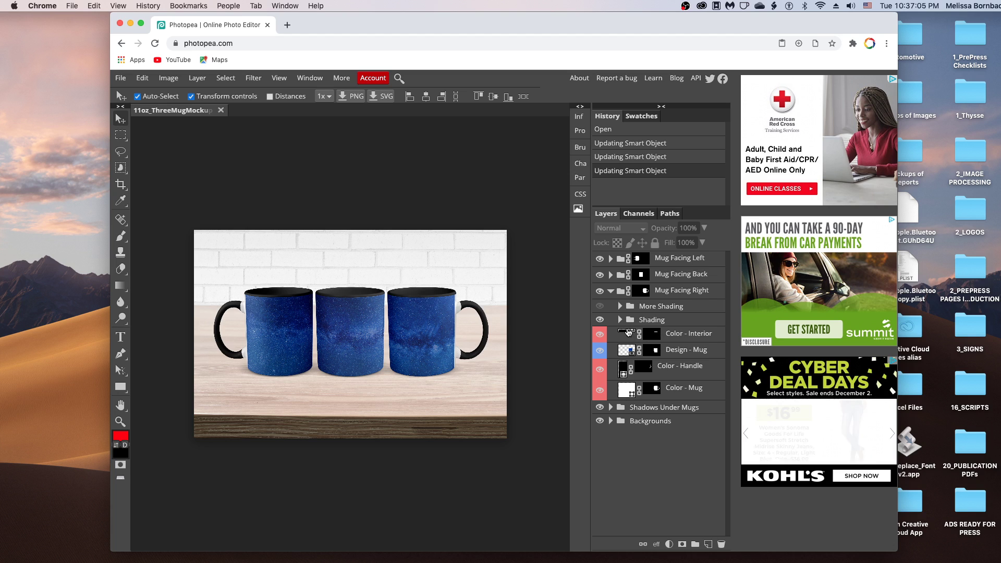
# Change the Mug Facing Right Color - Interior fill from black to light blue 3785fc
pyautogui.doubleClick(628, 332)
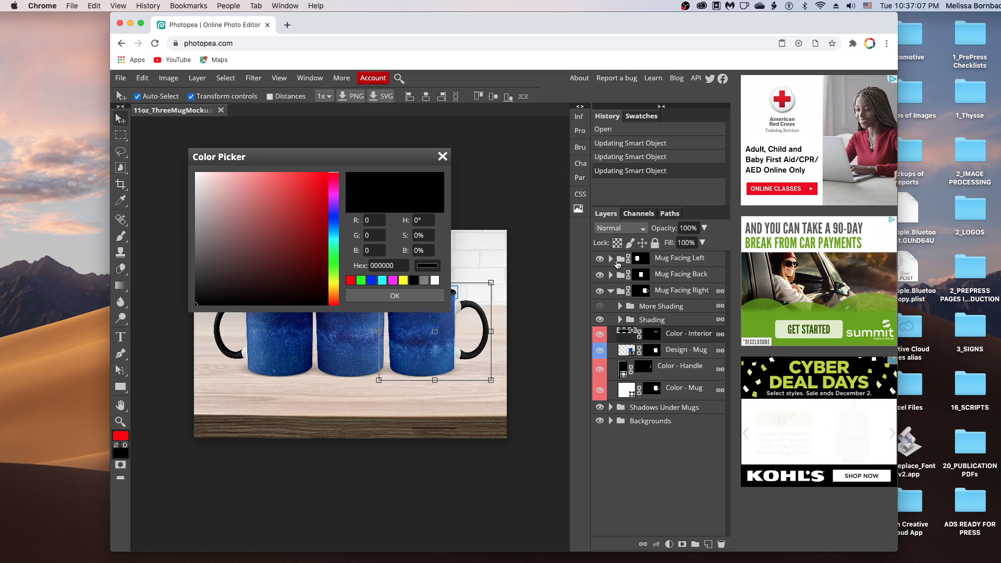
pyautogui.click(442, 156)
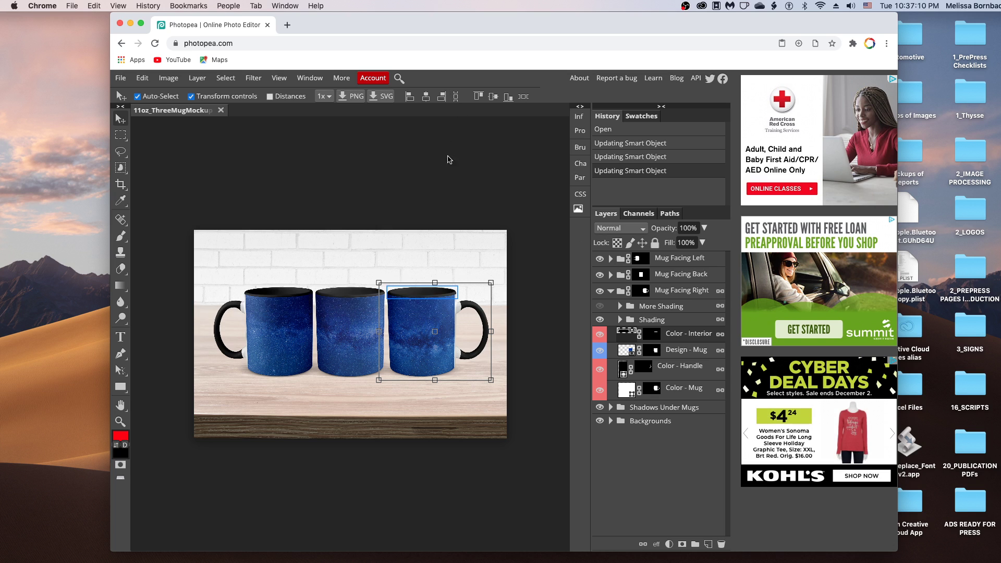
pyautogui.click(578, 132)
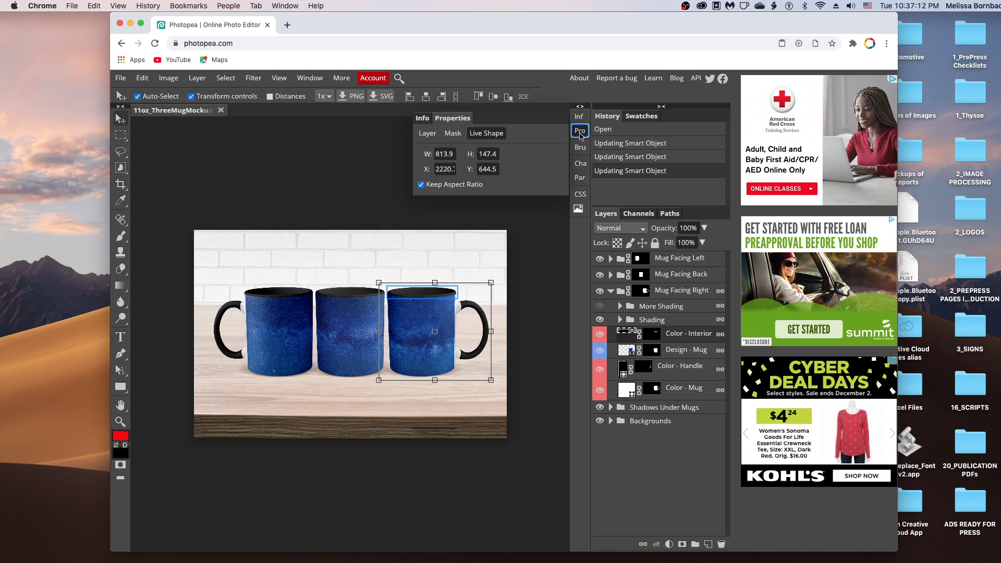
pyautogui.click(428, 134)
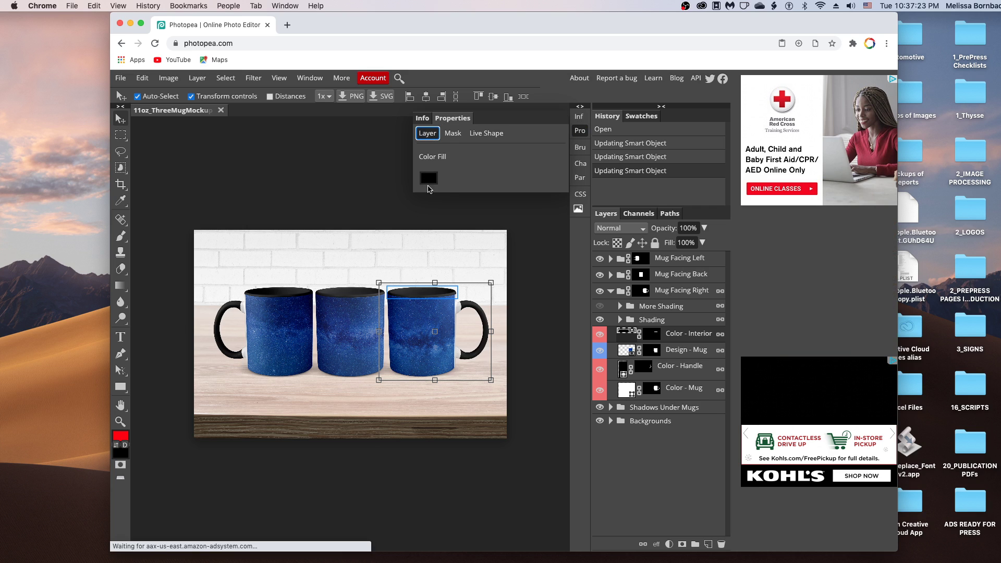
pyautogui.click(433, 178)
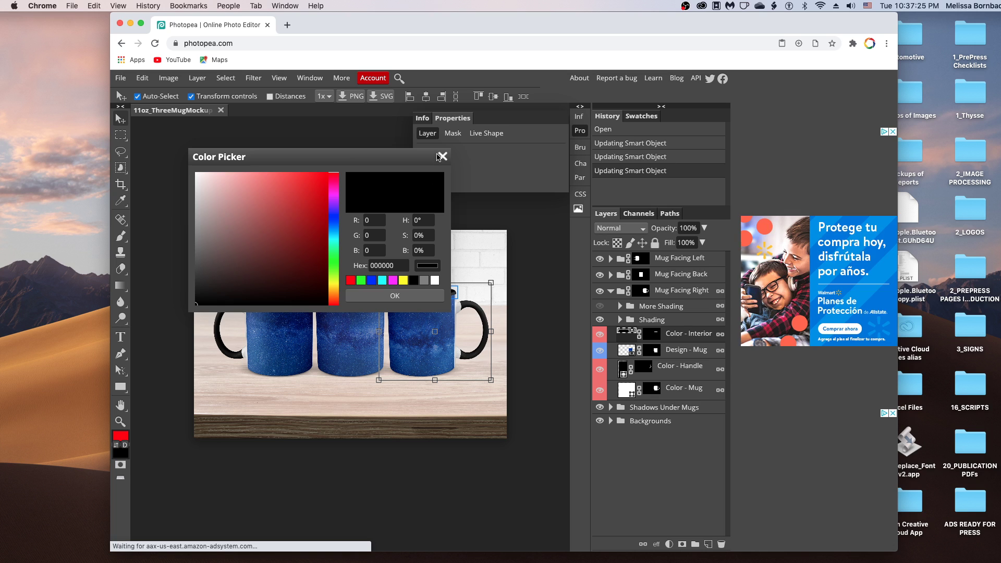
pyautogui.moveTo(343, 158); pyautogui.dragTo(448, 117)
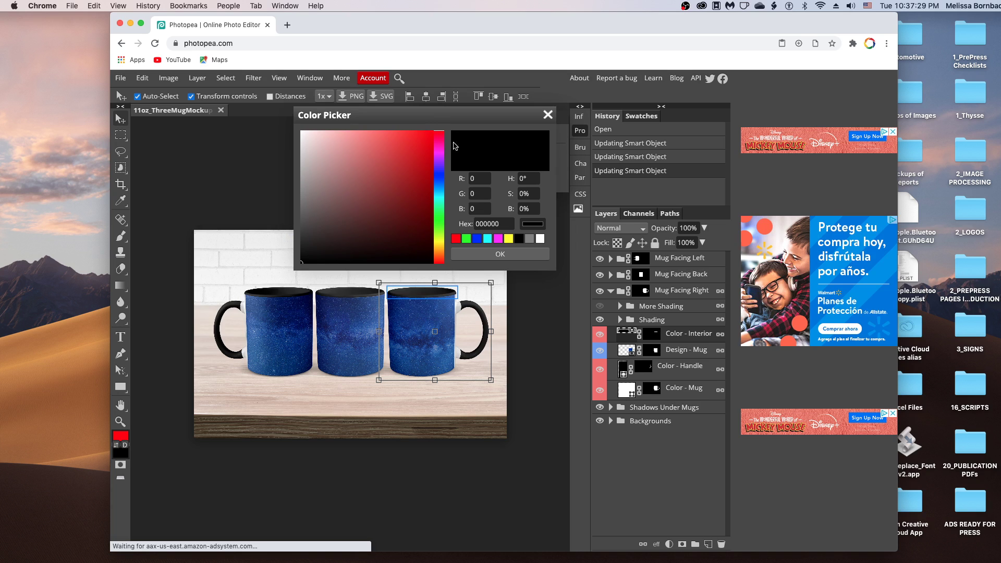
pyautogui.click(440, 179)
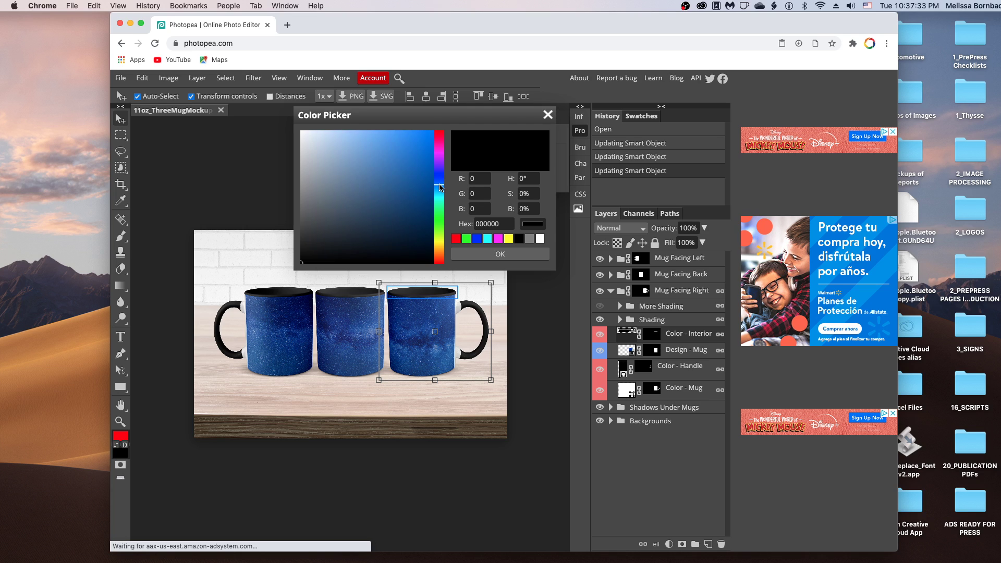
pyautogui.moveTo(441, 182); pyautogui.dragTo(442, 183)
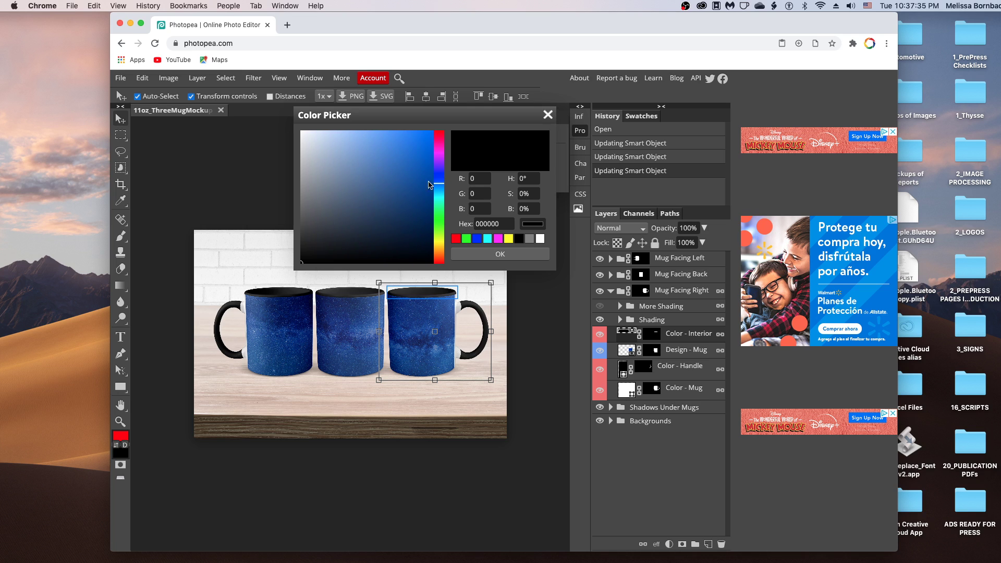
pyautogui.moveTo(369, 140); pyautogui.dragTo(406, 134)
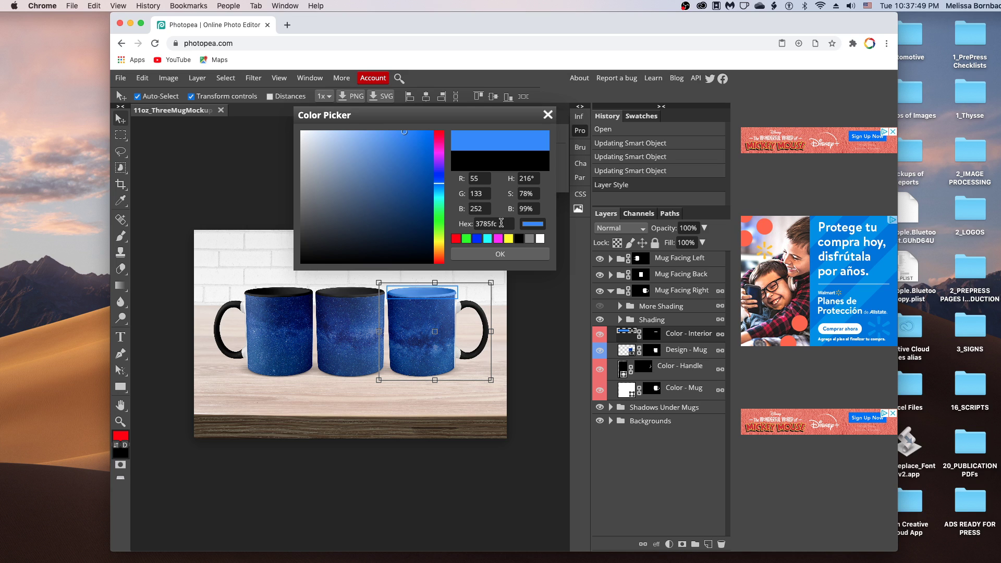
pyautogui.click(500, 223)
pyautogui.doubleClick(501, 223)
pyautogui.press('cmd+c')
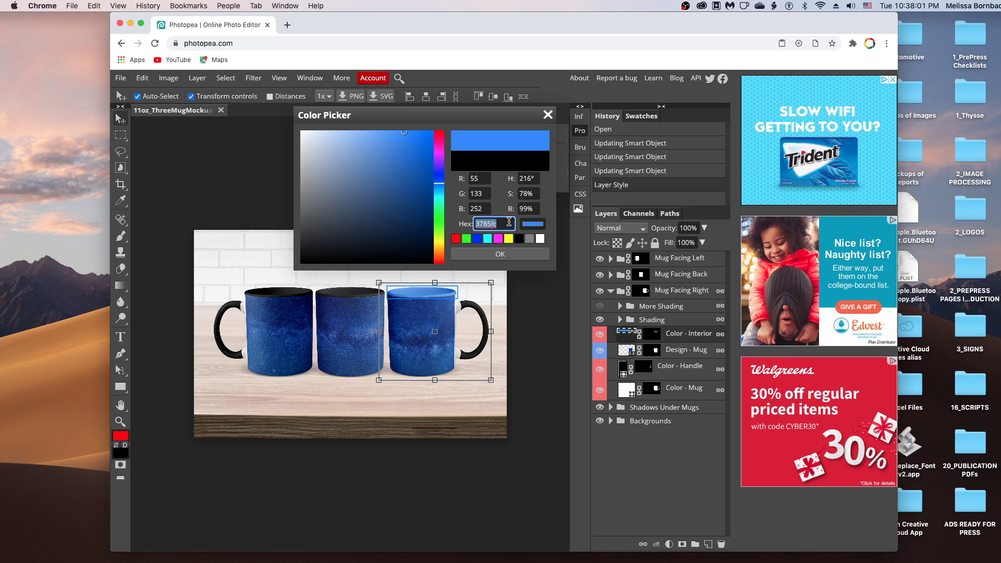
pyautogui.click(512, 255)
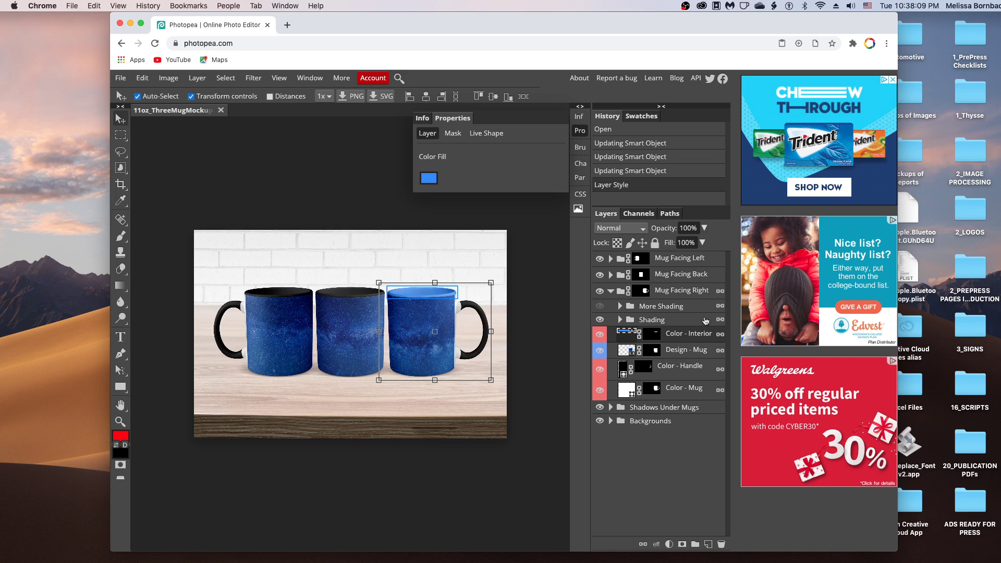
# Set the right mug's Color - Handle fill to hex 3785fc
pyautogui.doubleClick(624, 371)
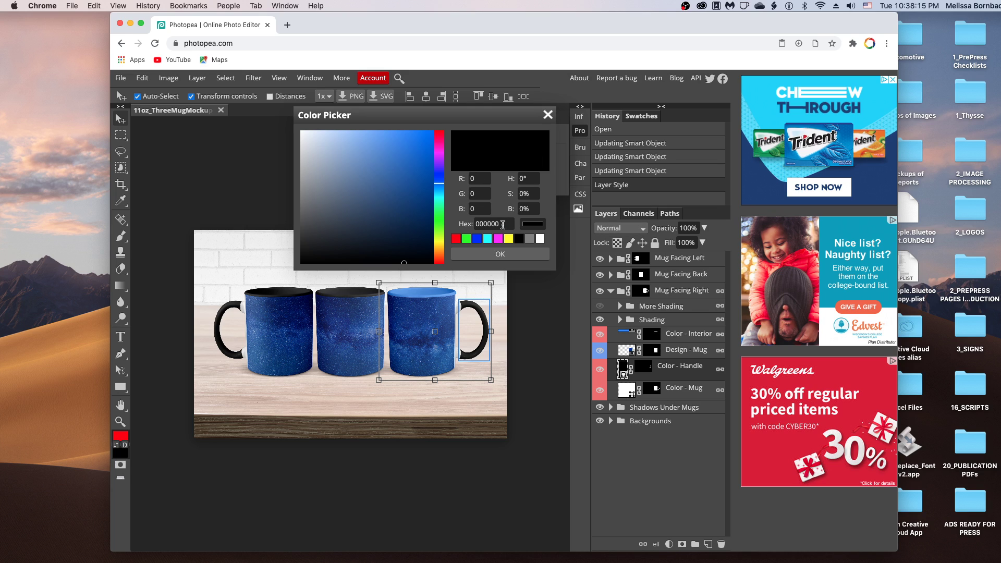
pyautogui.click(503, 224)
pyautogui.moveTo(502, 225); pyautogui.dragTo(470, 227)
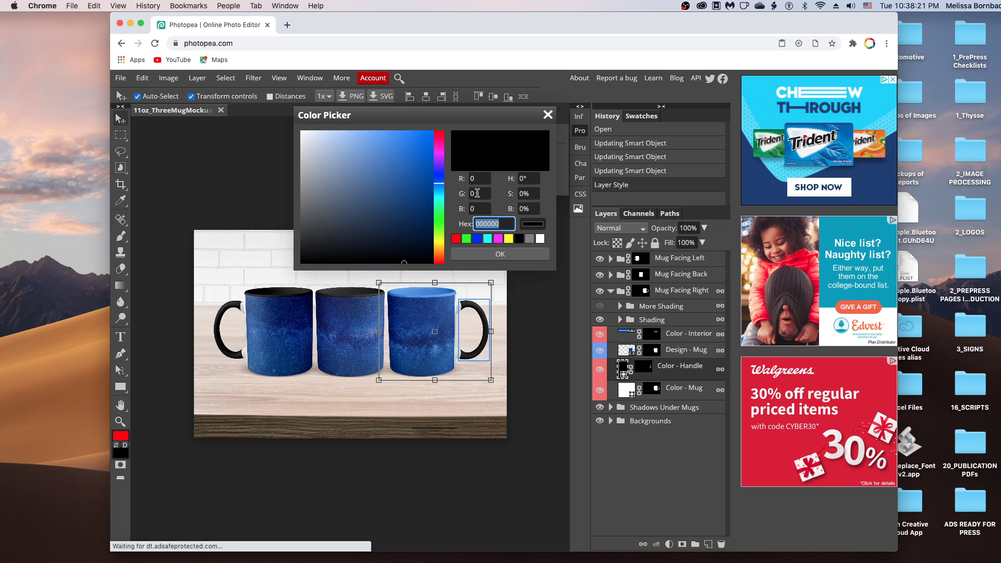
pyautogui.write('3785fc')
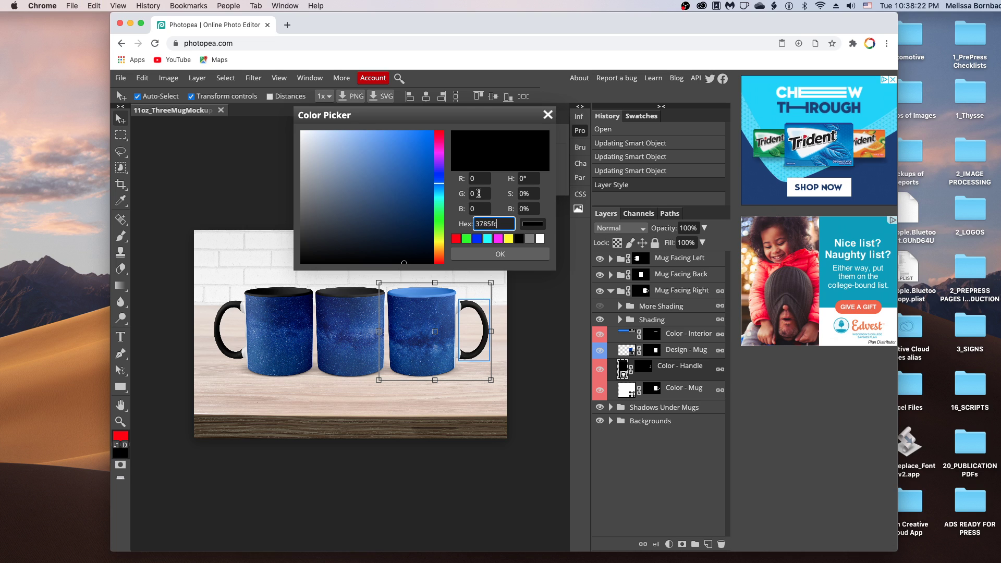
pyautogui.click(500, 254)
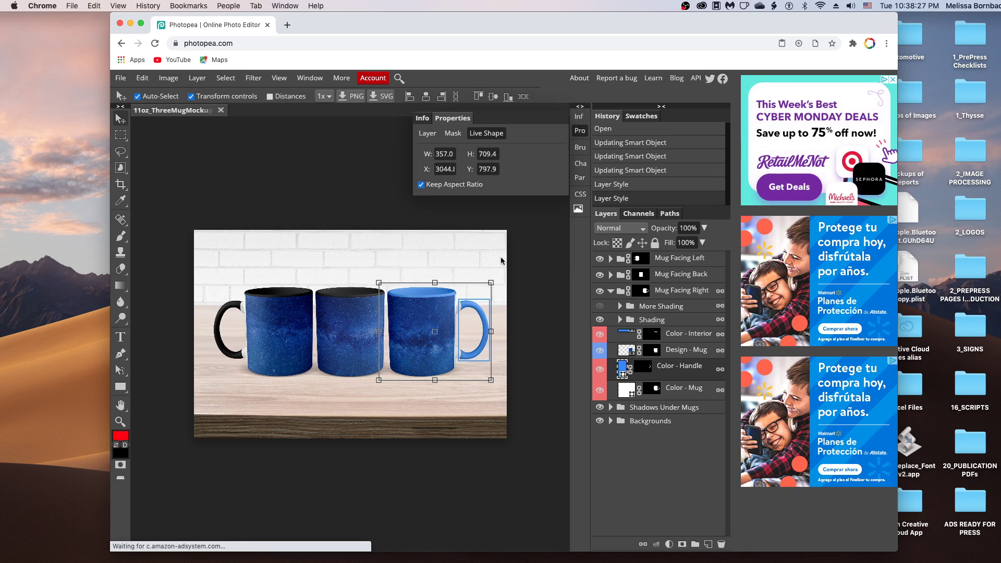
# Paste 3785fc into the Mug Facing Back interior fill to make it blue
pyautogui.click(611, 290)
pyautogui.click(610, 274)
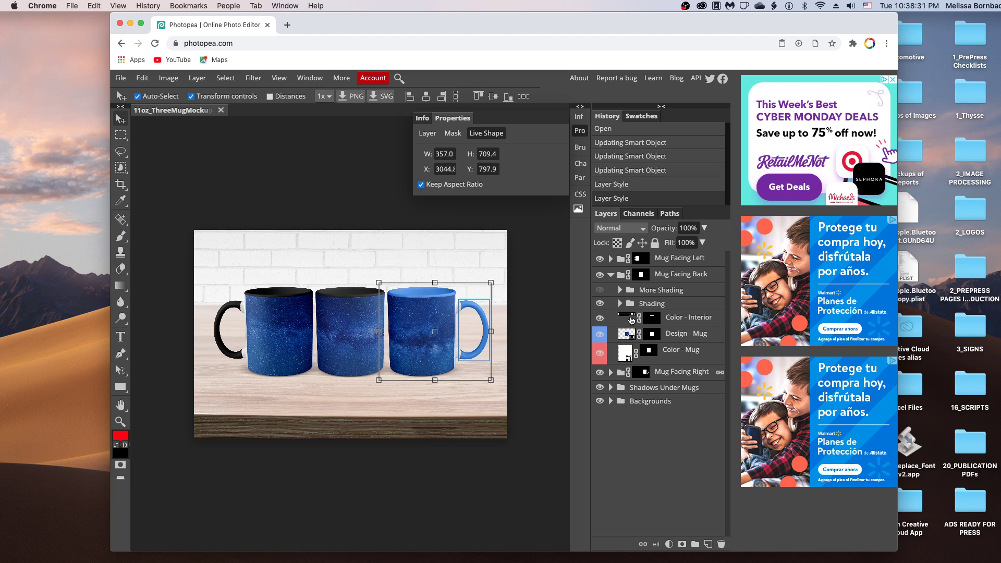
pyautogui.doubleClick(628, 317)
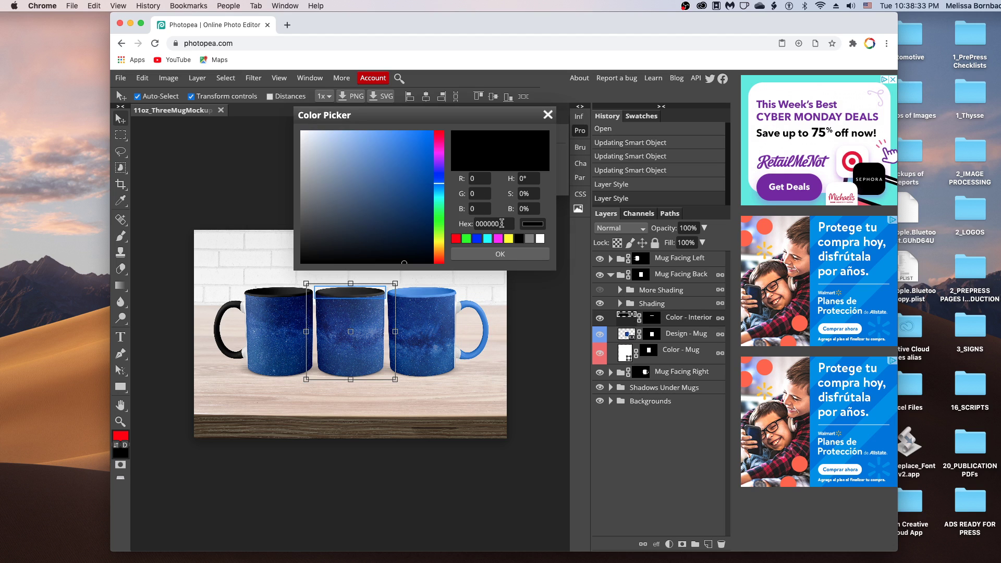
pyautogui.click(502, 223)
pyautogui.press('super+v')
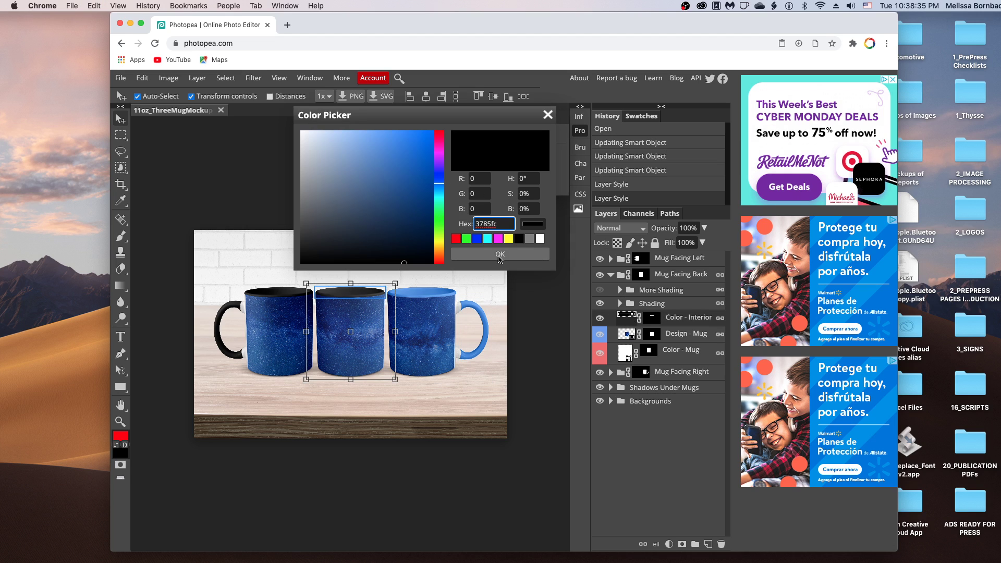
pyautogui.press('Return')
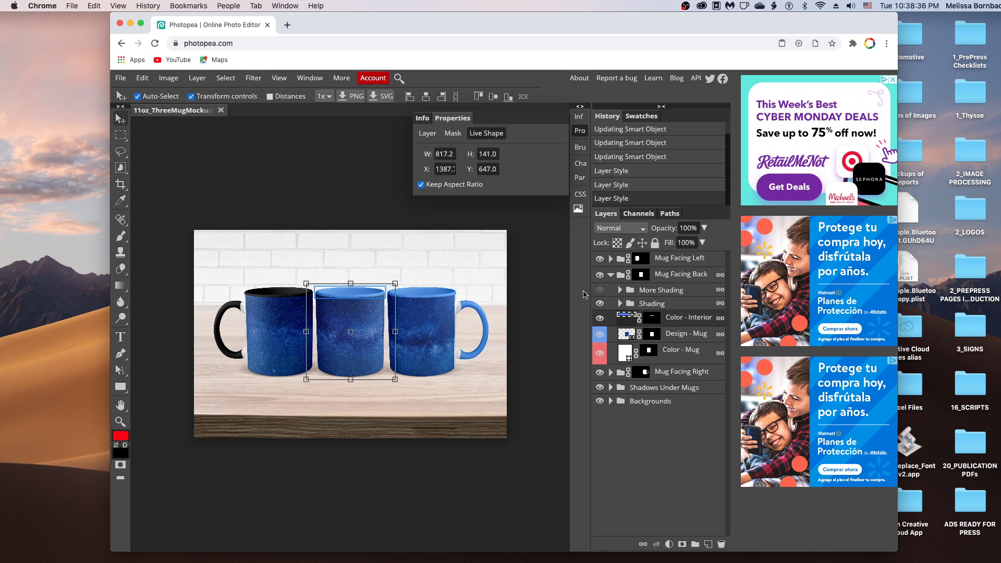
# Make the Mug Facing Left interior fill blue 3785fc
pyautogui.click(609, 275)
pyautogui.click(611, 259)
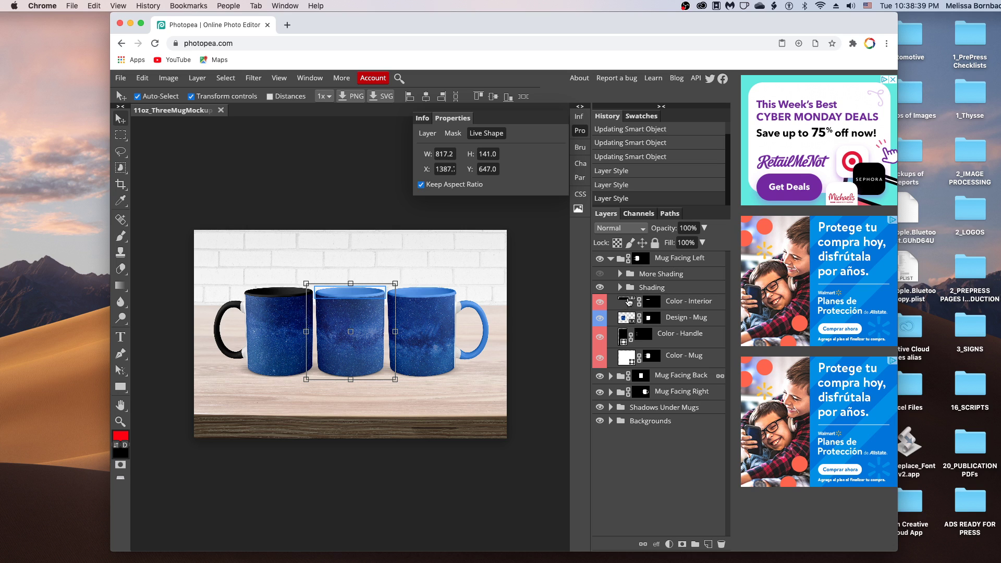
pyautogui.doubleClick(629, 302)
pyautogui.doubleClick(498, 223)
pyautogui.press('cmd+v')
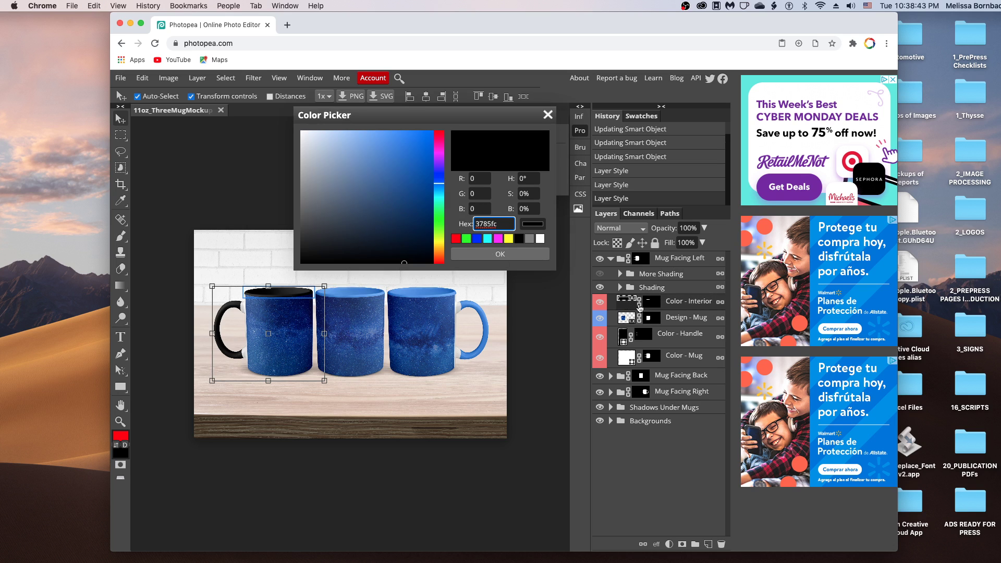
pyautogui.click(495, 256)
# Set the left mug's handle fill to 3785fc and deselect the layer
pyautogui.doubleClick(624, 337)
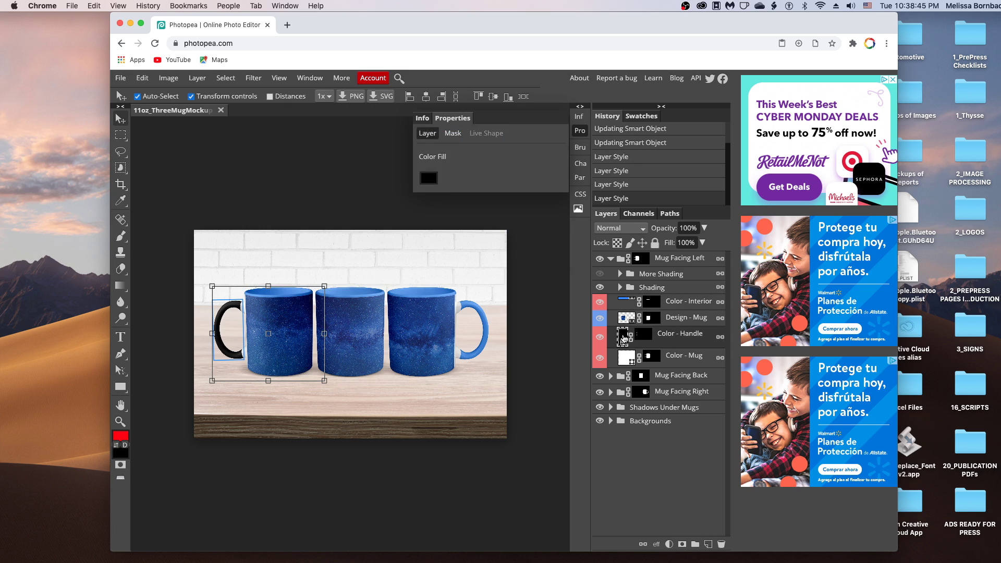
pyautogui.doubleClick(505, 224)
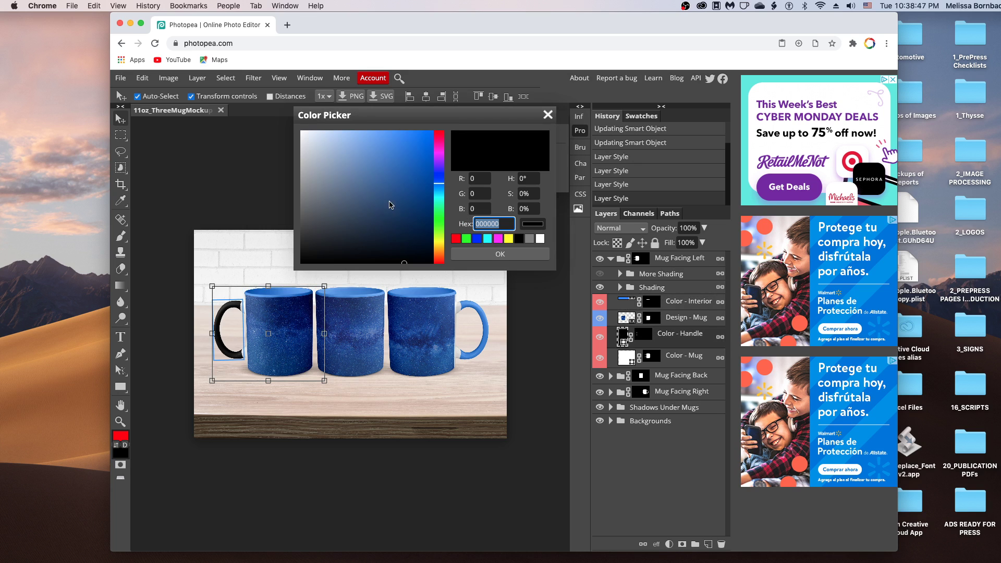
pyautogui.press('cmd+v')
pyautogui.click(521, 254)
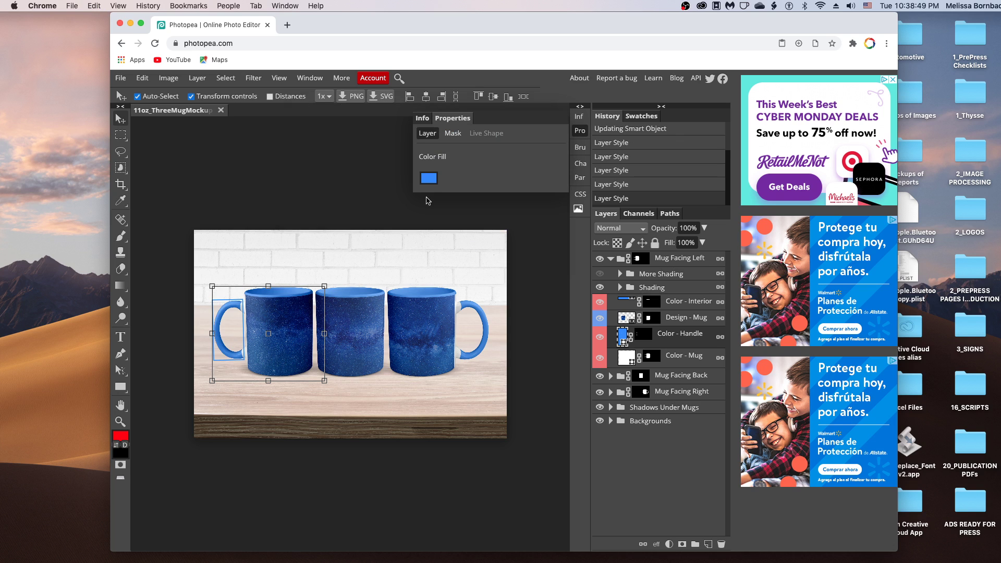
pyautogui.click(379, 199)
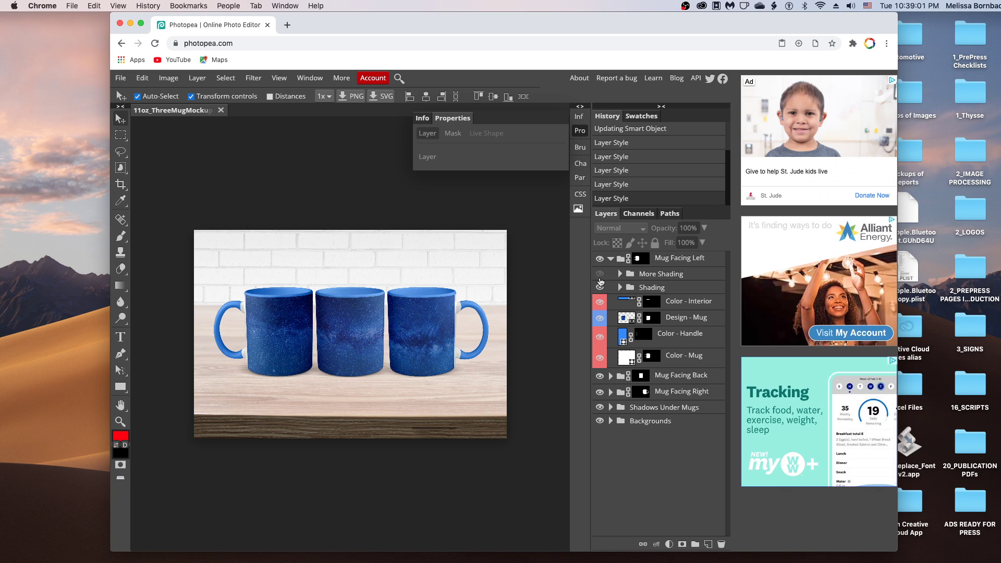
# Toggle the More Shading group's visibility to compare the shading
pyautogui.click(600, 275)
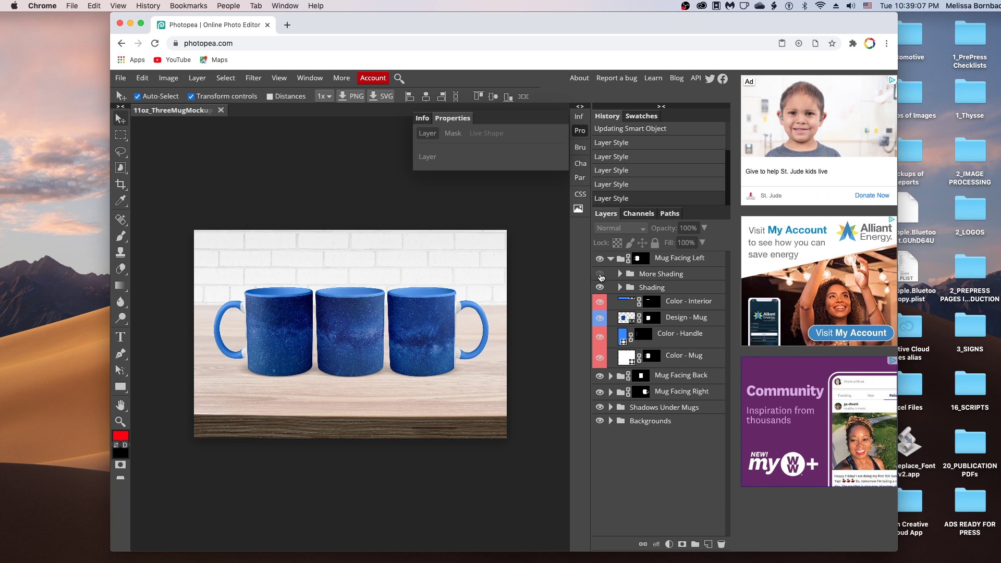
pyautogui.click(600, 275)
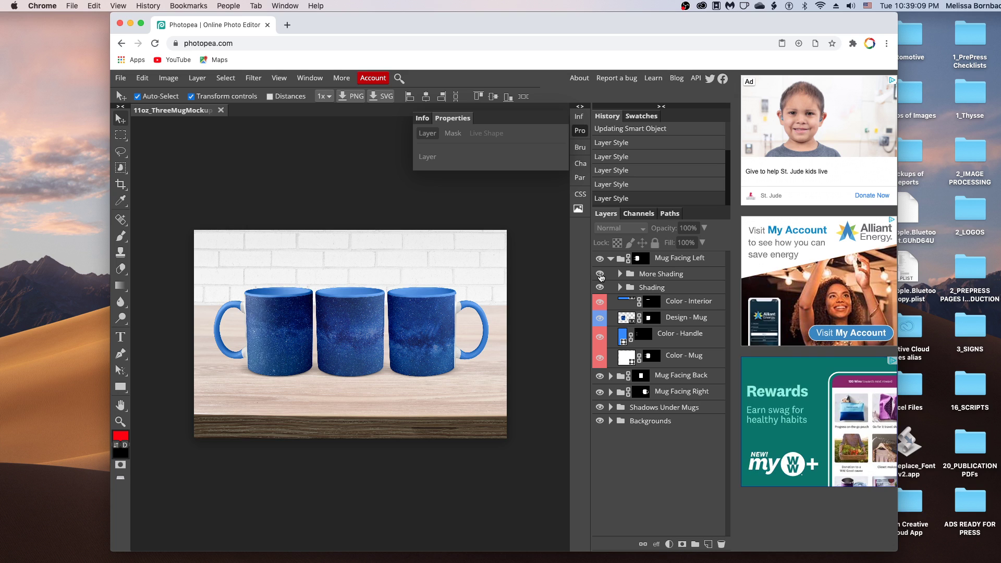
pyautogui.click(599, 275)
pyautogui.click(600, 275)
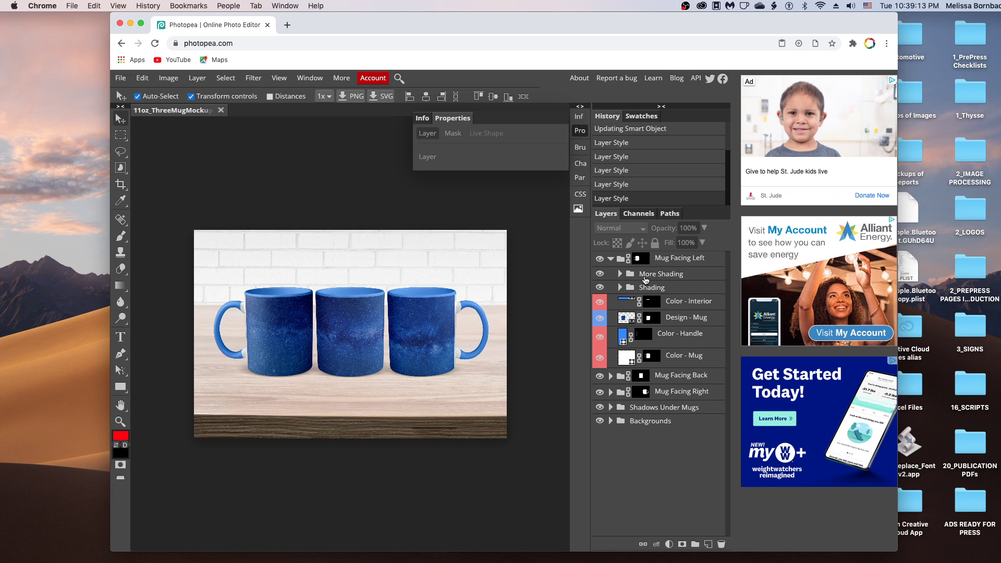
# Lower the More Shading group's opacity from 50% to 26%
pyautogui.click(645, 278)
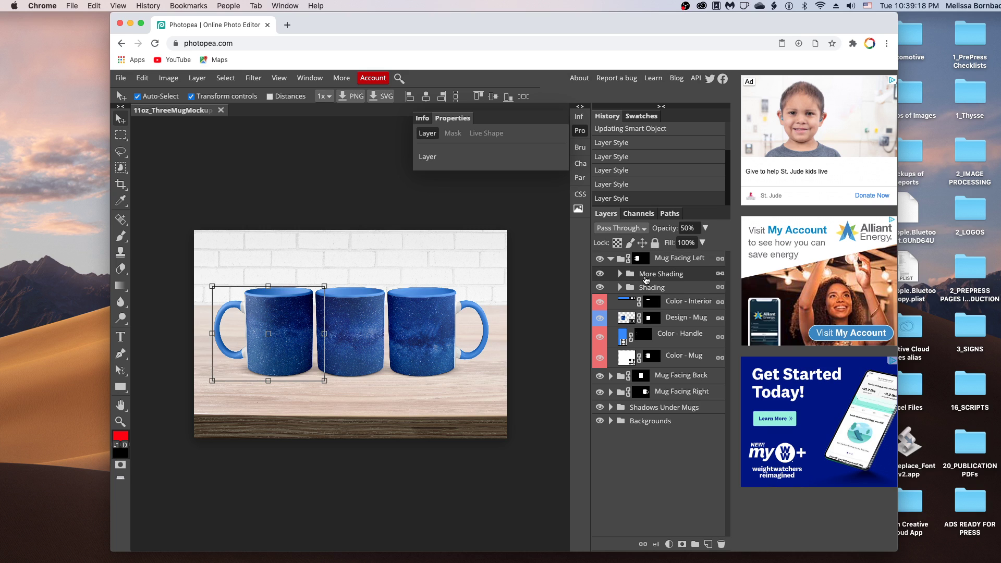
pyautogui.click(705, 229)
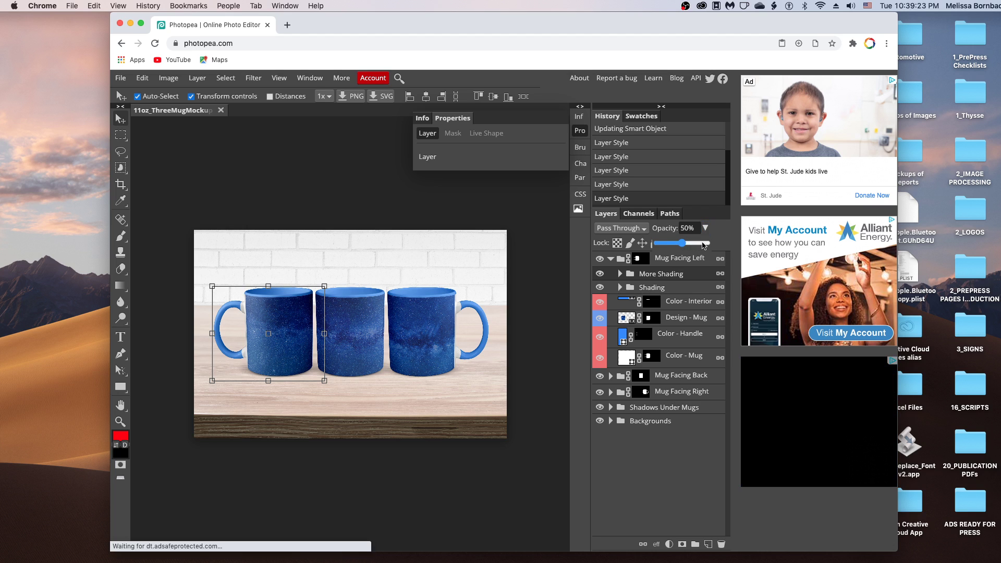
pyautogui.scroll(2, 703, 245)
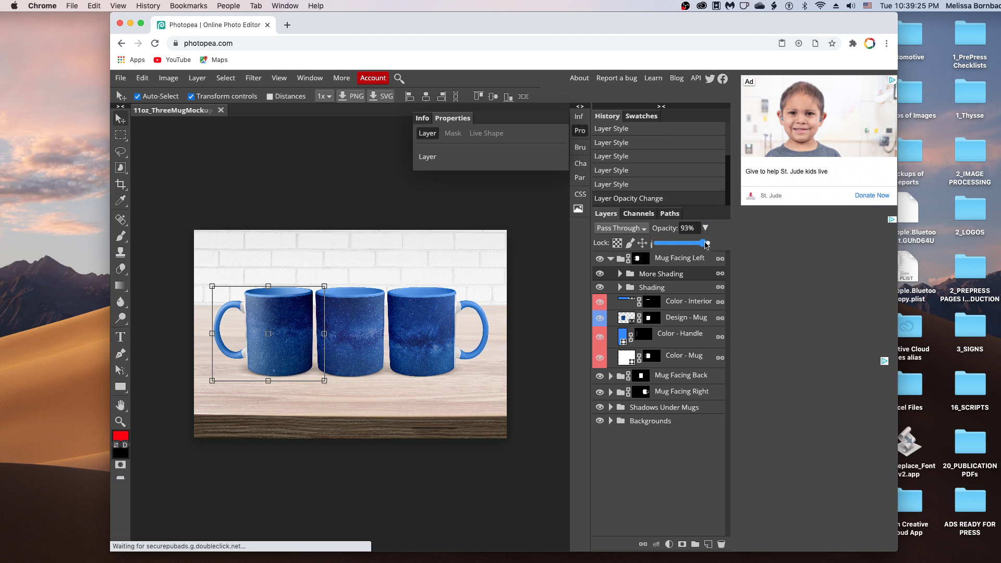
pyautogui.click(706, 244)
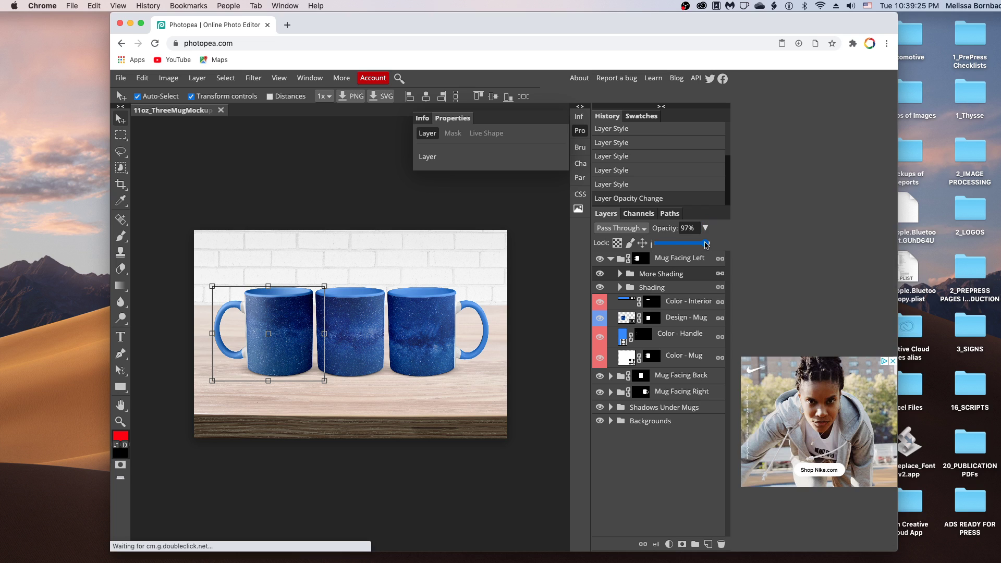
pyautogui.click(672, 245)
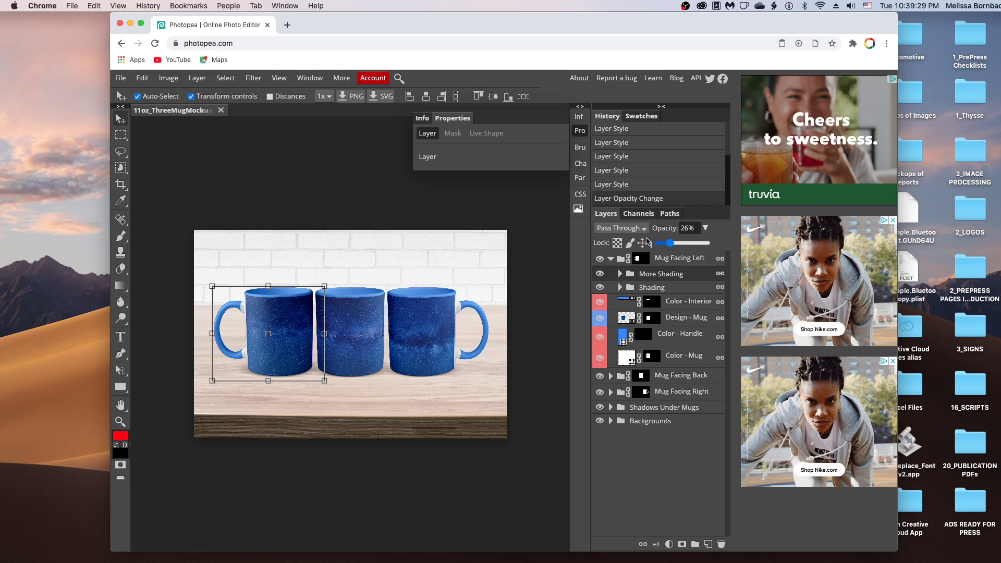
# Lower the left mug's Cast Shadow layer opacity from 50% to 18%
pyautogui.click(611, 259)
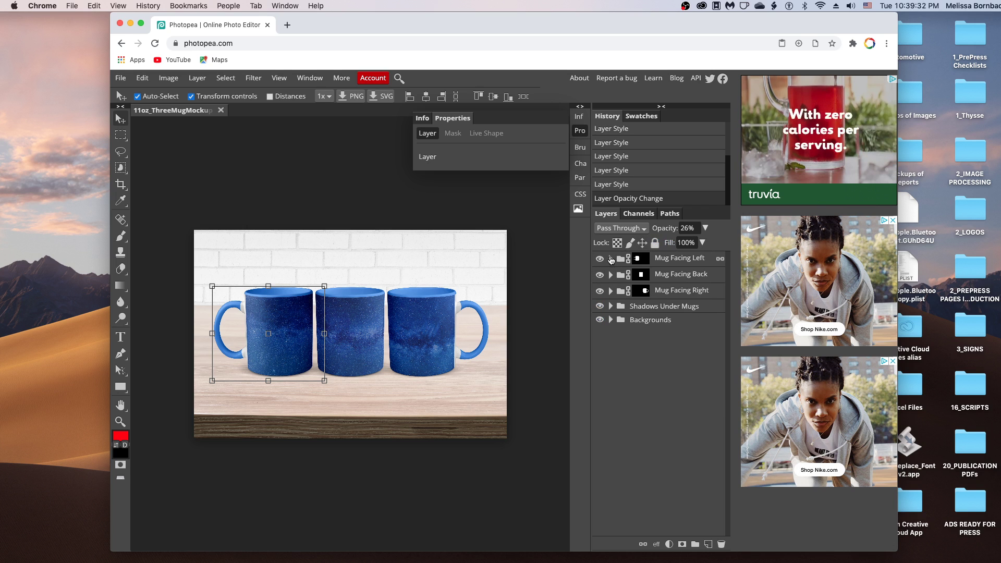
pyautogui.click(610, 306)
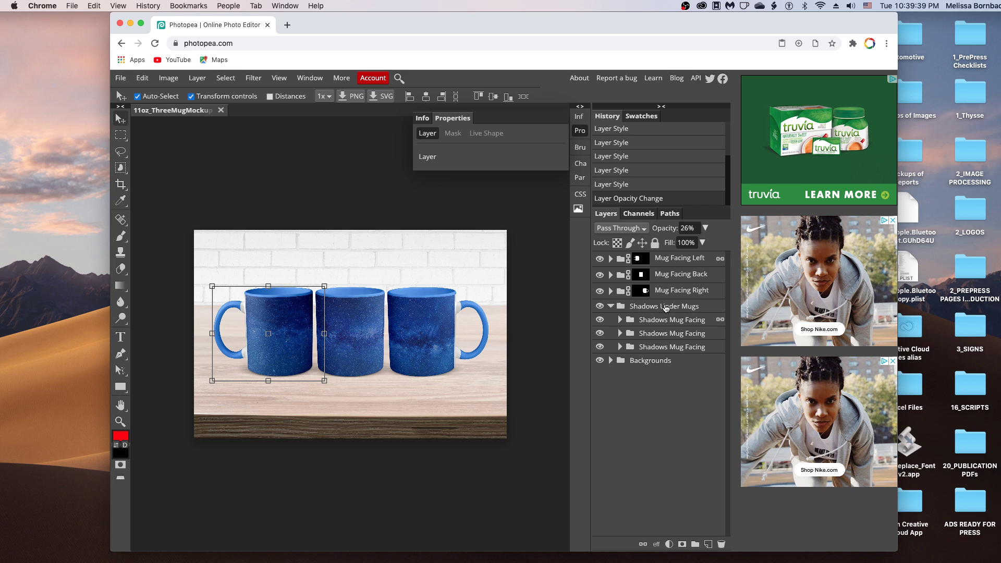
pyautogui.click(620, 320)
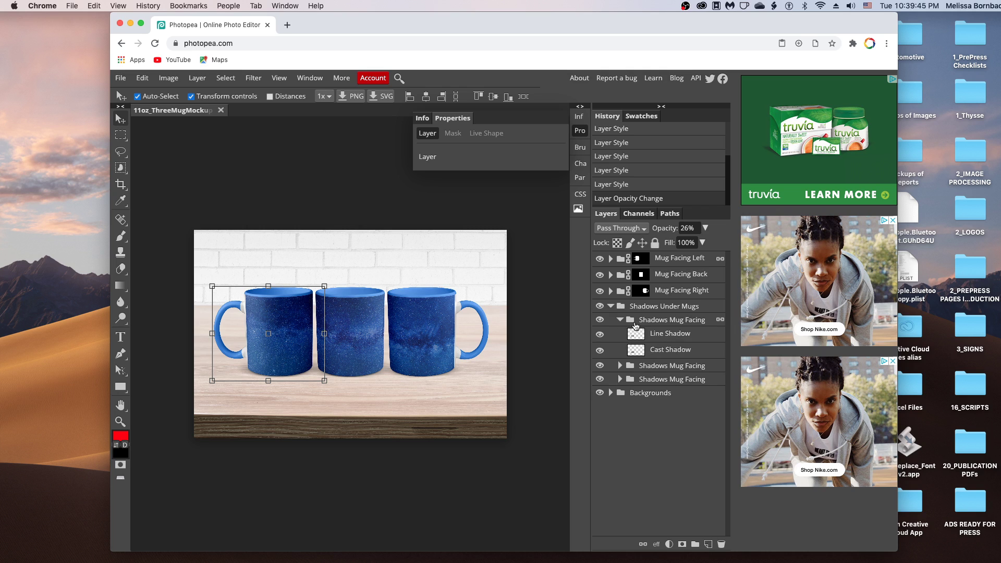
pyautogui.click(666, 335)
pyautogui.click(668, 350)
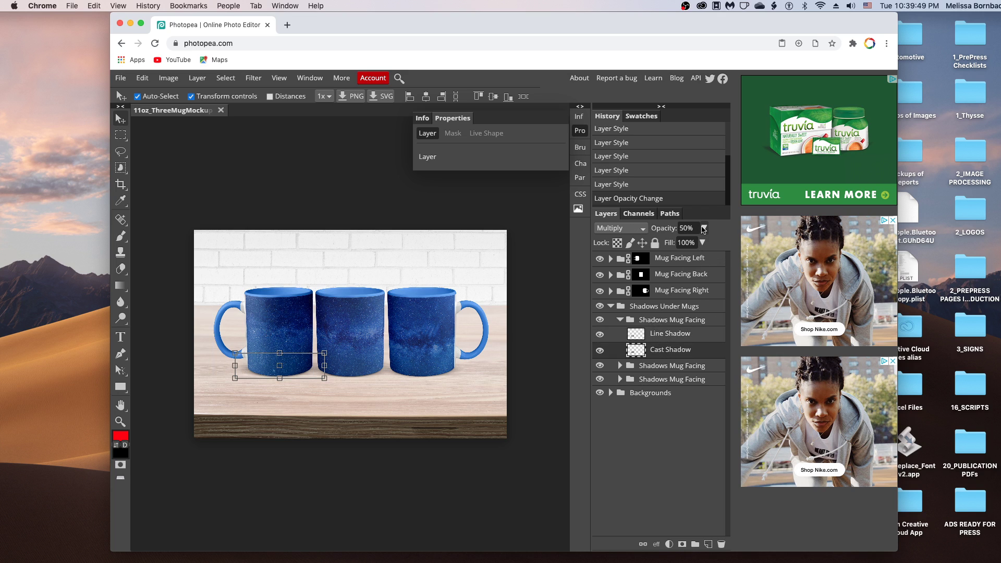
pyautogui.click(703, 229)
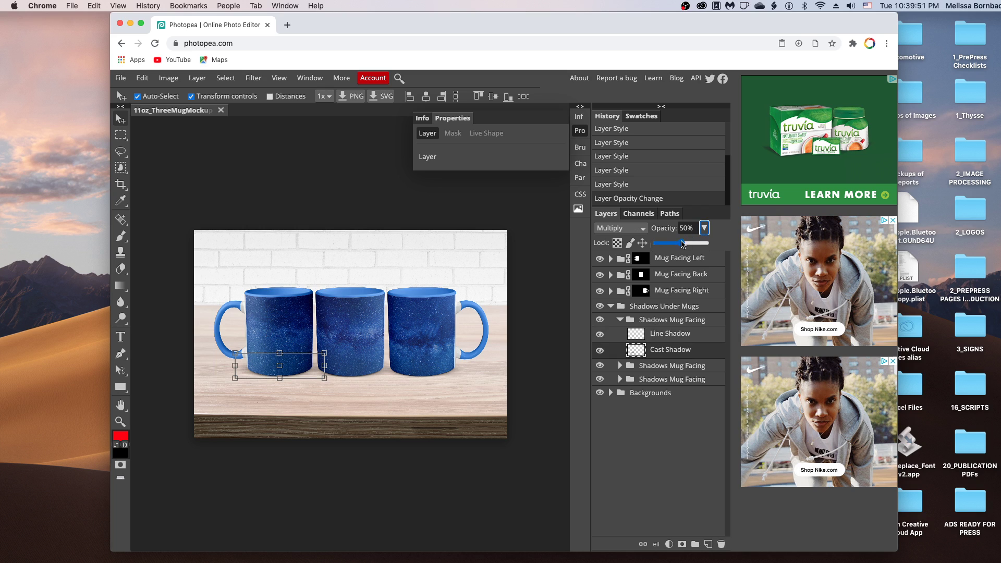
pyautogui.click(702, 243)
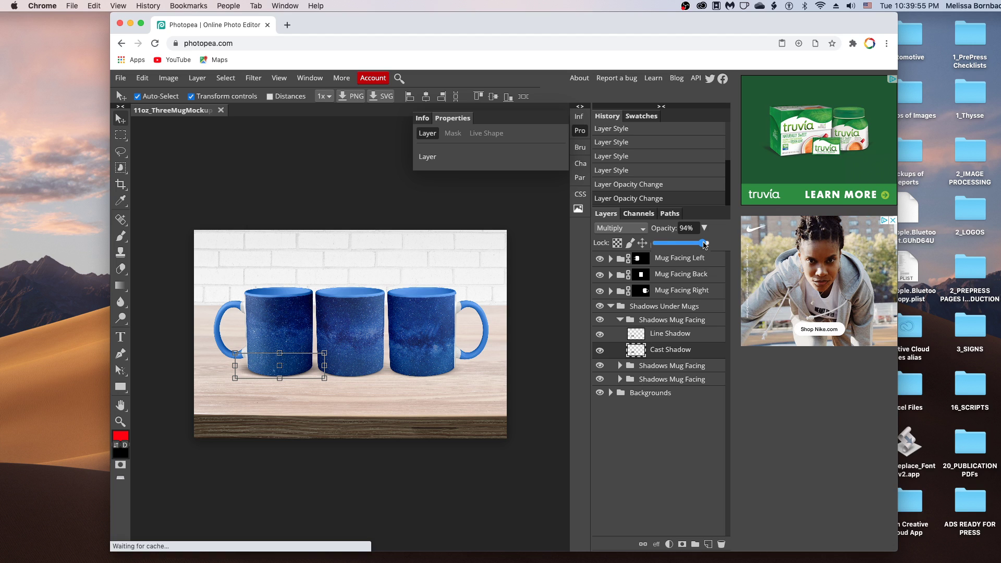
pyautogui.click(704, 244)
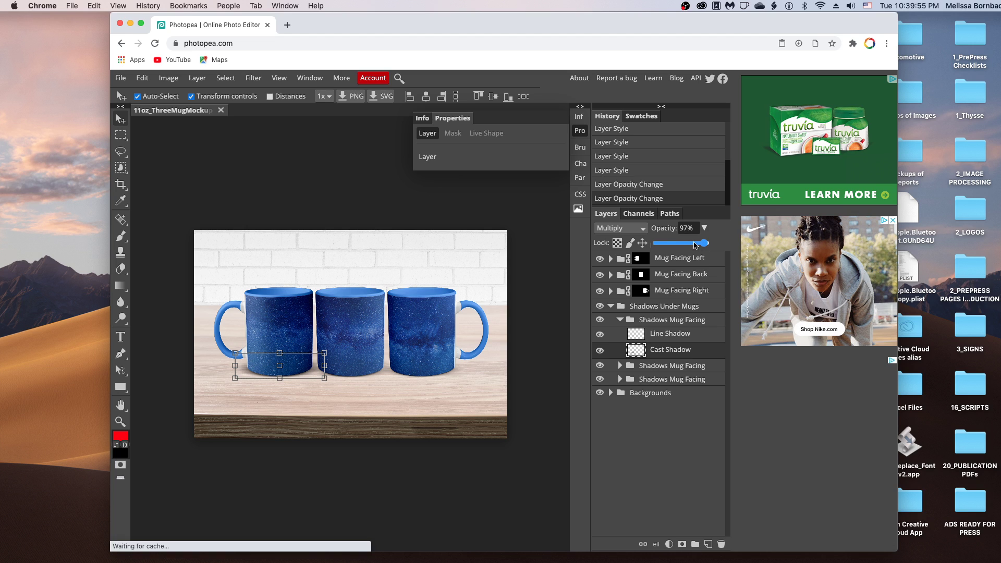
pyautogui.click(663, 243)
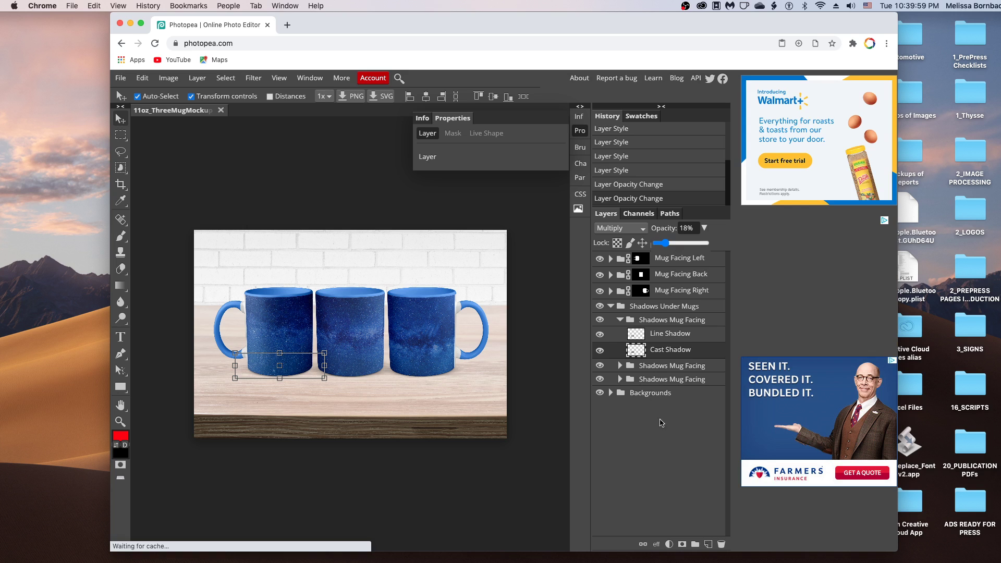
pyautogui.click(659, 418)
pyautogui.click(611, 306)
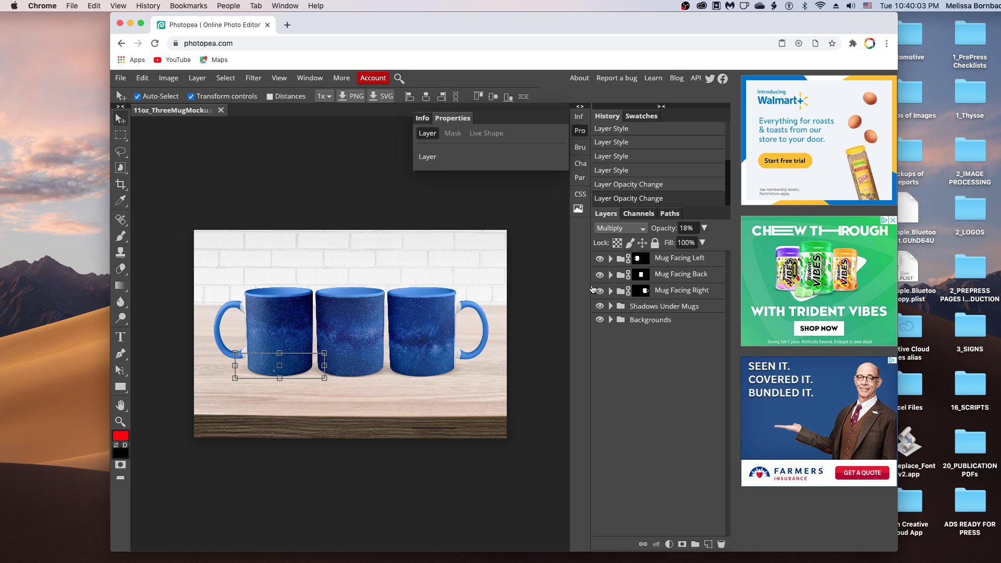
# Nudge the left mug up and to the left
pyautogui.click(656, 262)
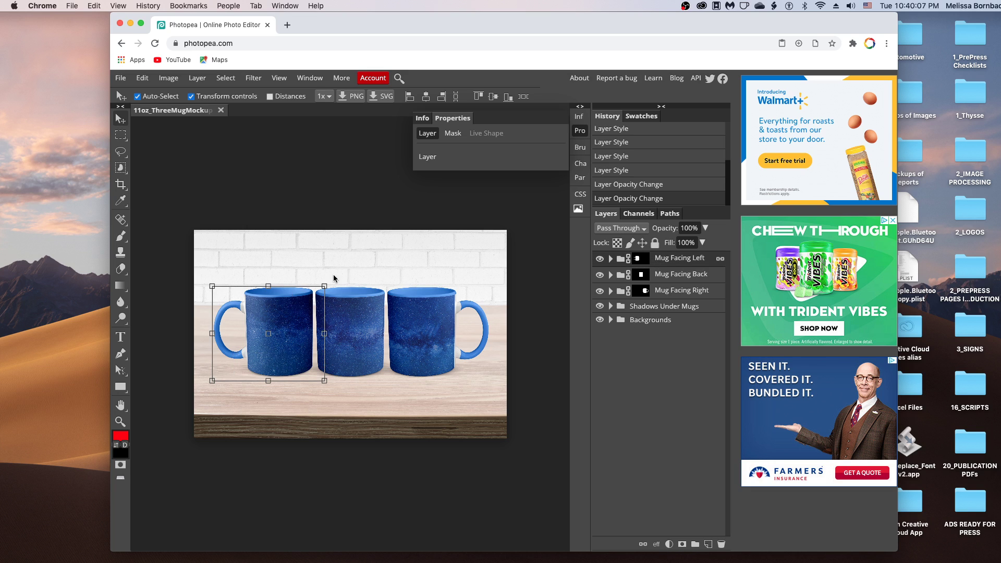
pyautogui.click(323, 311)
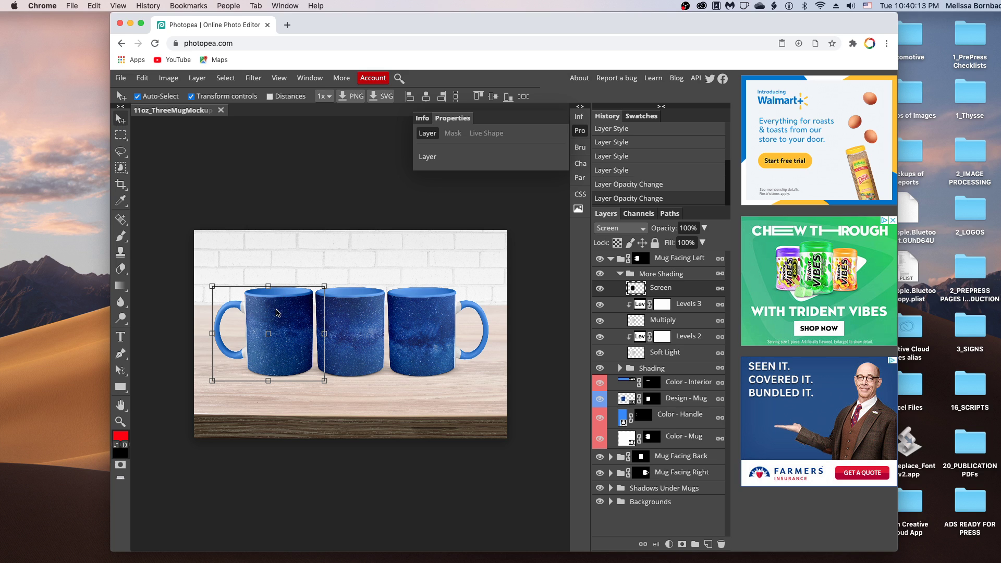
pyautogui.hotkey('shift', 'Up')
pyautogui.hotkey('shift', 'Up')
pyautogui.hotkey('shift', 'Up')
pyautogui.press('Up')
pyautogui.press('Up')
pyautogui.press('Up')
pyautogui.press('Up')
pyautogui.press('Up')
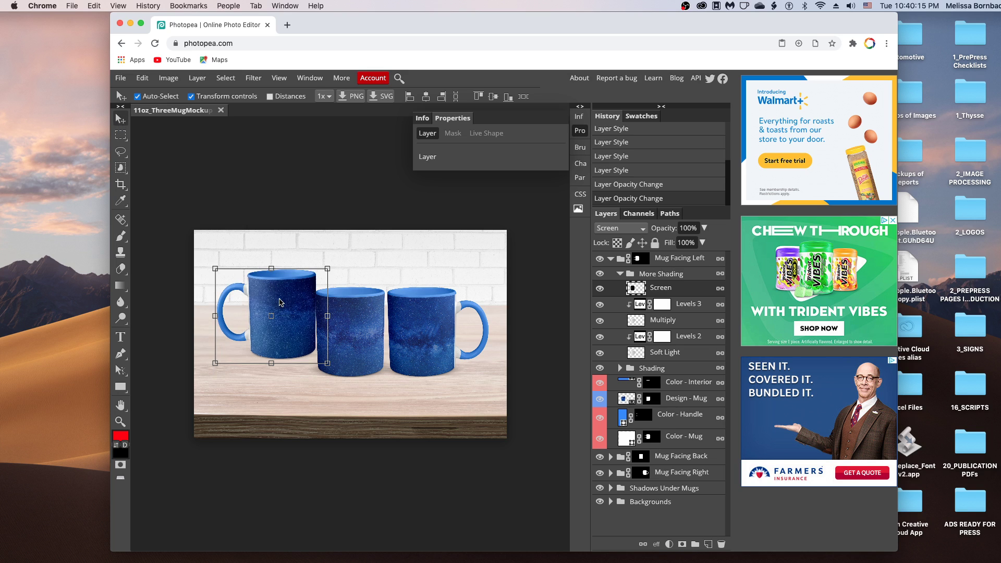
pyautogui.hotkey('shift', 'Left')
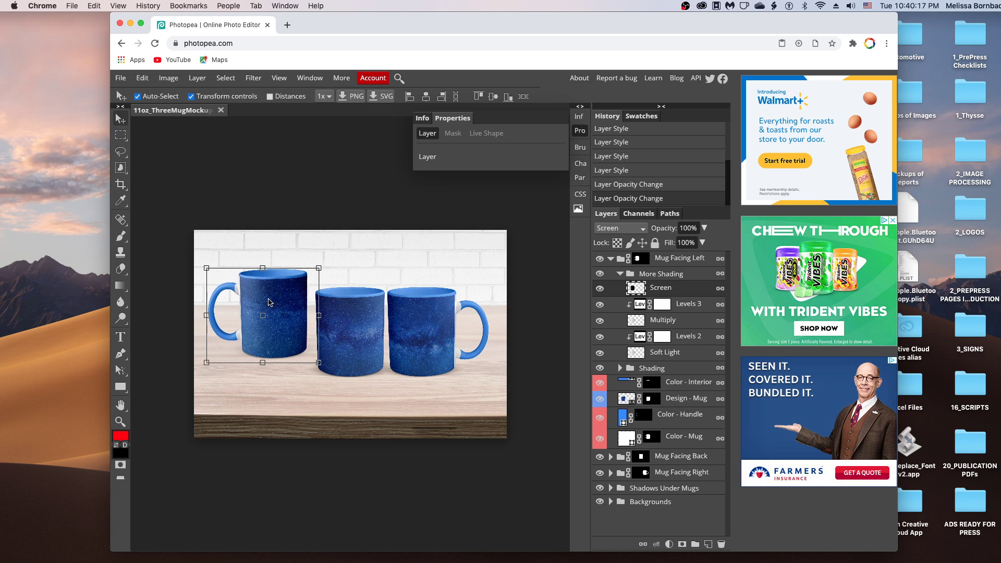
# Nudge the right mug up and to the right
pyautogui.click(394, 329)
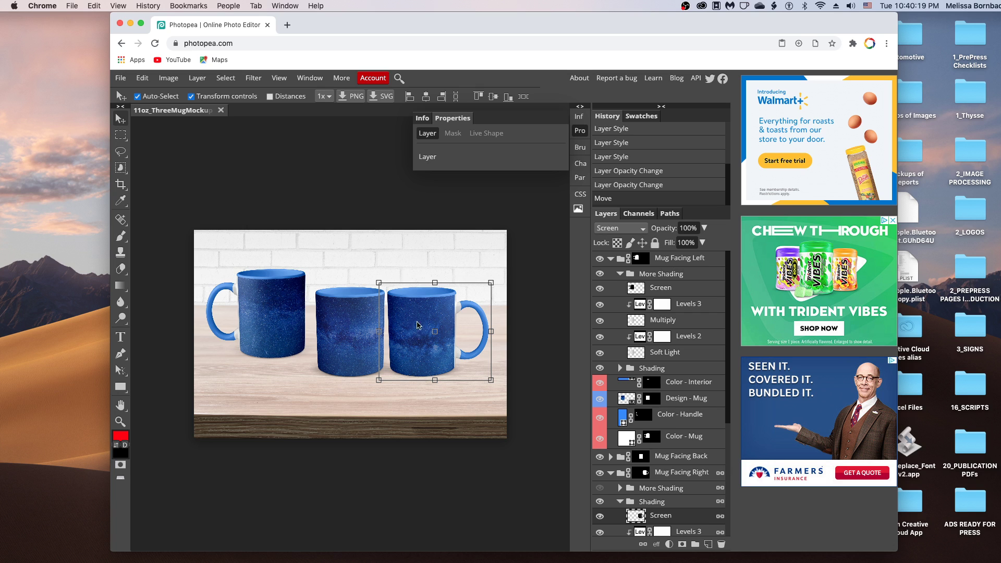
pyautogui.hotkey('shift', 'Up')
pyautogui.hotkey('shift', 'Up')
pyautogui.press('Up')
pyautogui.press('Up')
pyautogui.press('Up')
pyautogui.hotkey('shift', 'Right')
pyautogui.press('Right')
pyautogui.press('Right')
pyautogui.press('Right')
pyautogui.press('Left')
pyautogui.press('Left')
pyautogui.press('Left')
pyautogui.press('Left')
pyautogui.press('Left')
pyautogui.press('Left')
pyautogui.press('Left')
pyautogui.press('Left')
pyautogui.press('Down')
# Shift the middle mug slightly lower, in front of the outer mugs
pyautogui.click(344, 311)
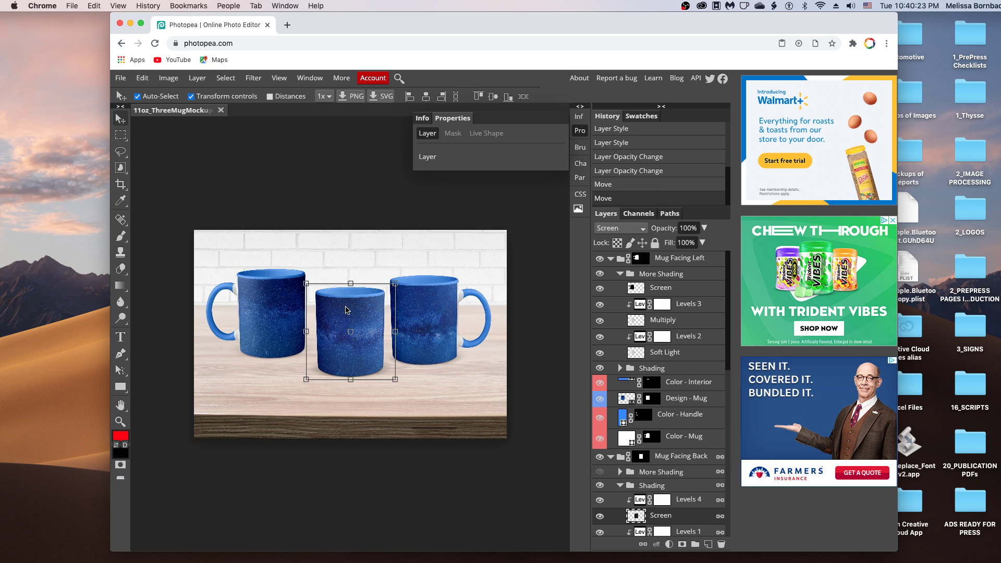
pyautogui.hotkey('shift', 'Down')
pyautogui.hotkey('shift', 'Down')
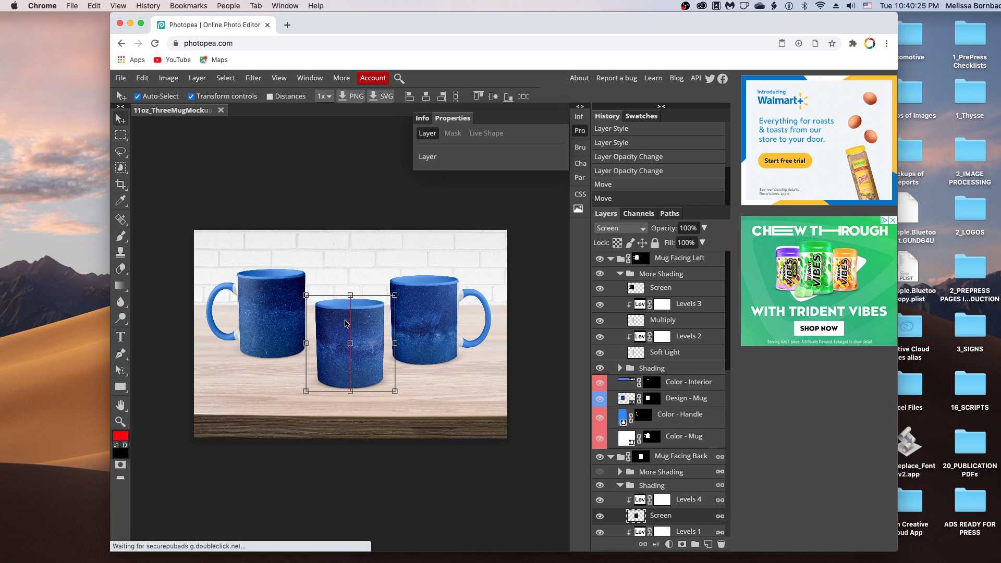
pyautogui.press('Down')
pyautogui.press('Down')
pyautogui.press('Down')
pyautogui.press('Down')
pyautogui.press('Down')
pyautogui.press('Left')
pyautogui.press('Left')
pyautogui.press('Left')
pyautogui.press('Left')
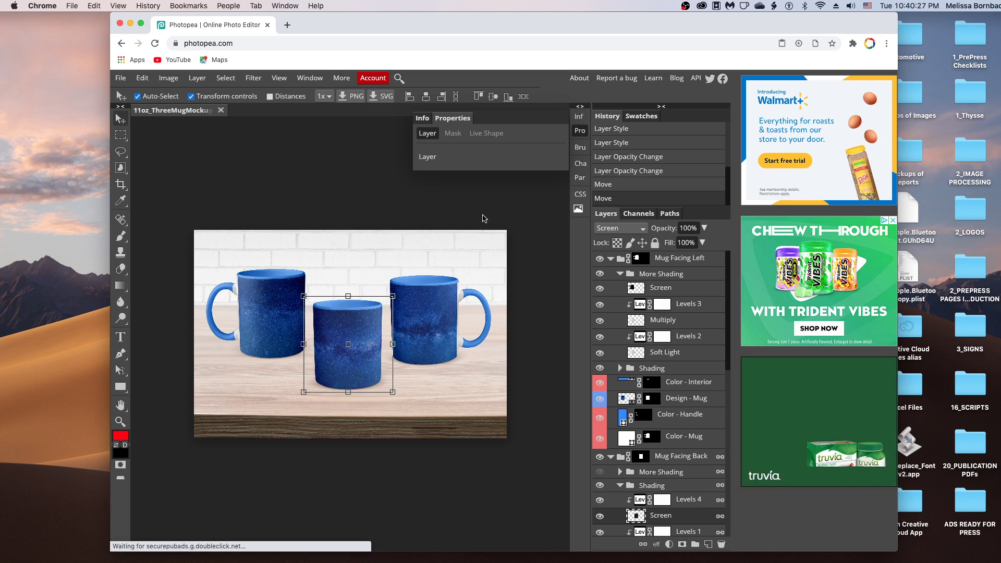
pyautogui.press('Right')
pyautogui.press('Right')
pyautogui.press('Right')
pyautogui.press('Right')
pyautogui.press('Up')
pyautogui.press('Up')
pyautogui.press('Up')
pyautogui.press('Up')
pyautogui.press('Up')
pyautogui.click(526, 275)
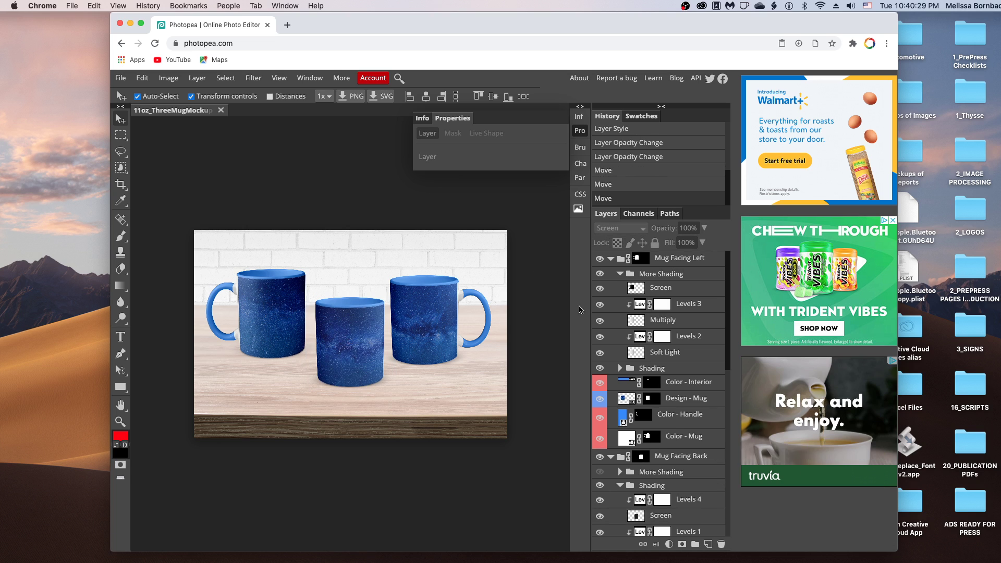
pyautogui.scroll(-5, 646, 441)
pyautogui.scroll(-3, 646, 442)
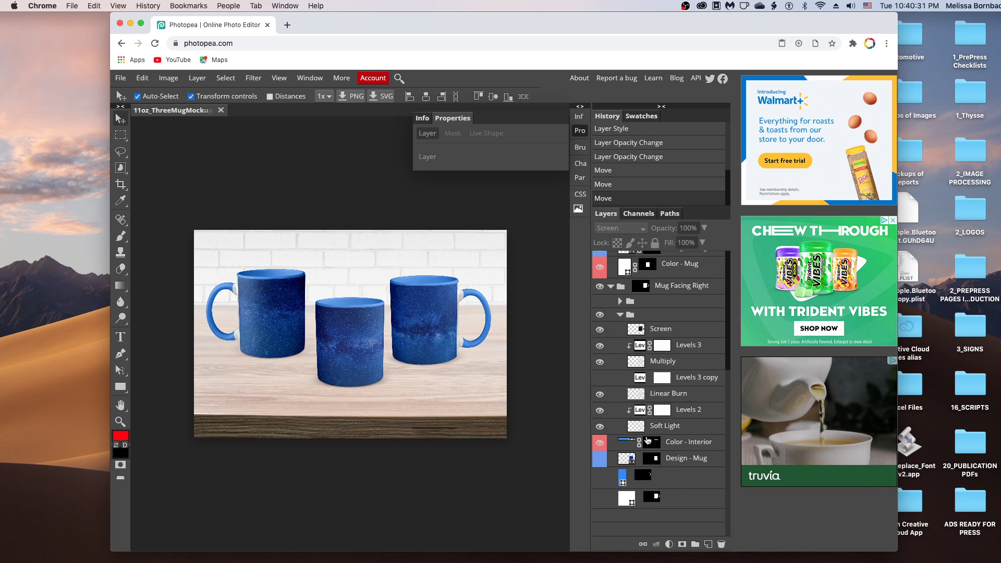
pyautogui.scroll(15, 643, 417)
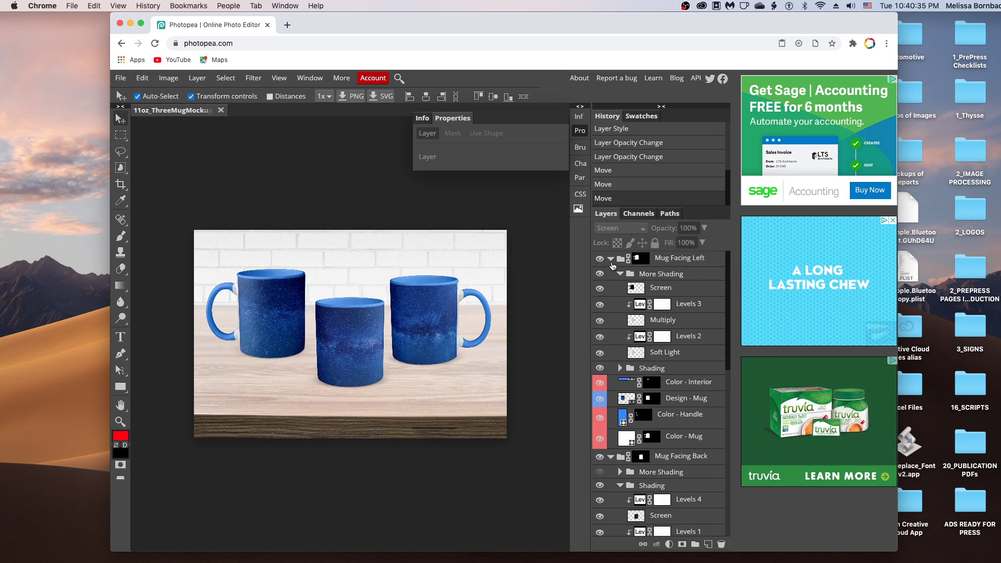
# Collapse the Mug Facing Left, Back and Right groups
pyautogui.click(611, 258)
pyautogui.click(610, 274)
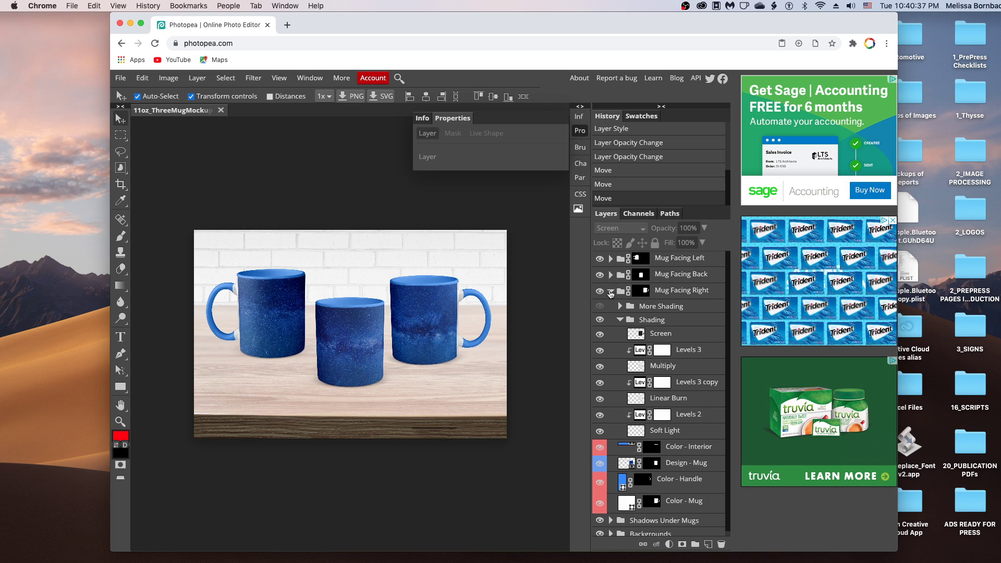
pyautogui.click(609, 291)
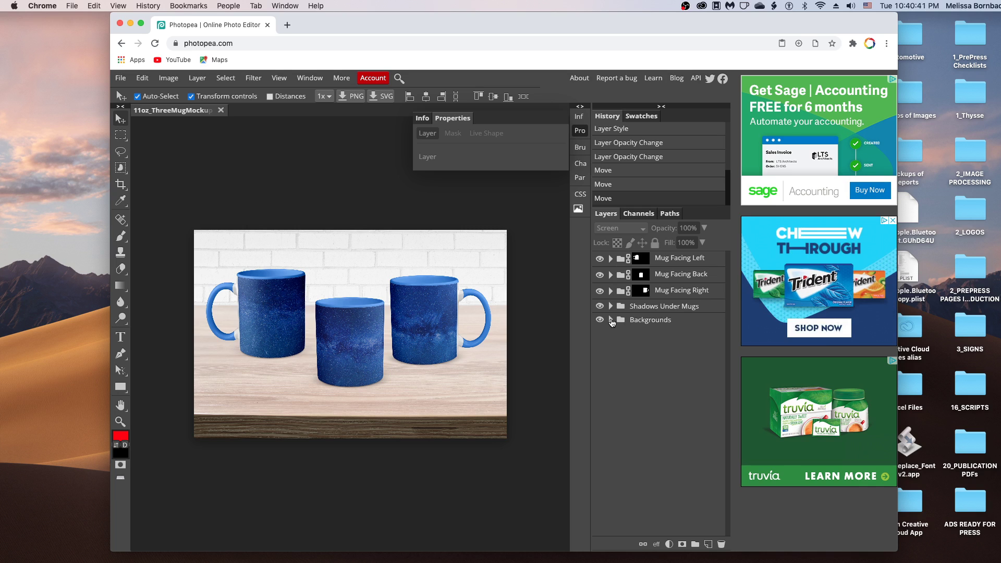
# Expand Backgrounds and hide the White Background layer, keeping Table & Brick visible
pyautogui.click(610, 321)
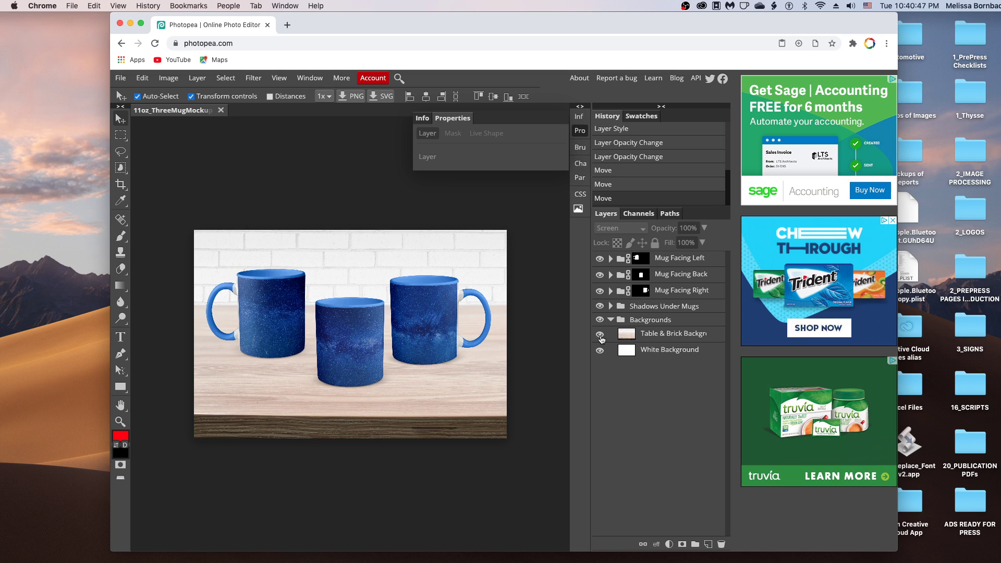
pyautogui.click(599, 334)
pyautogui.click(600, 350)
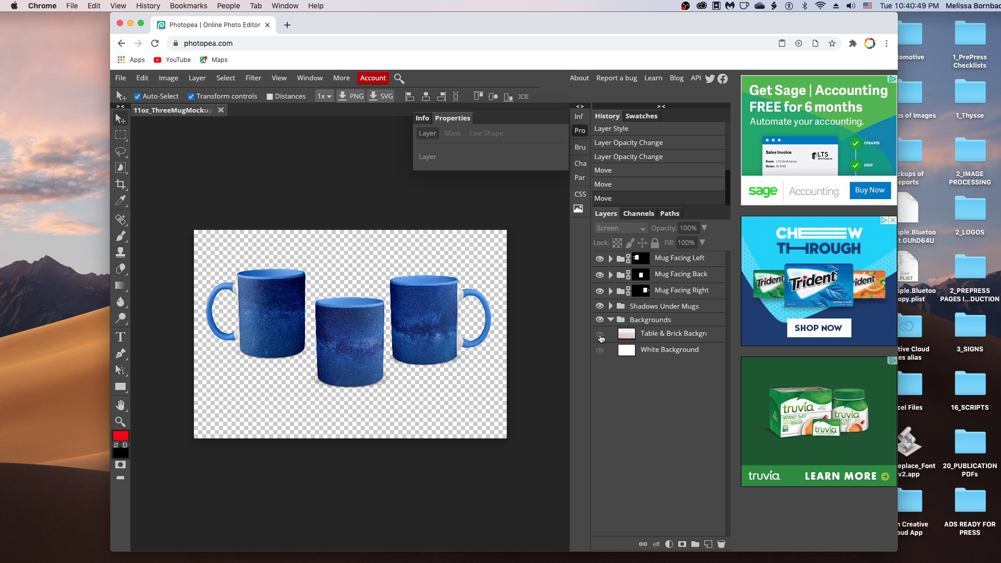
pyautogui.click(600, 334)
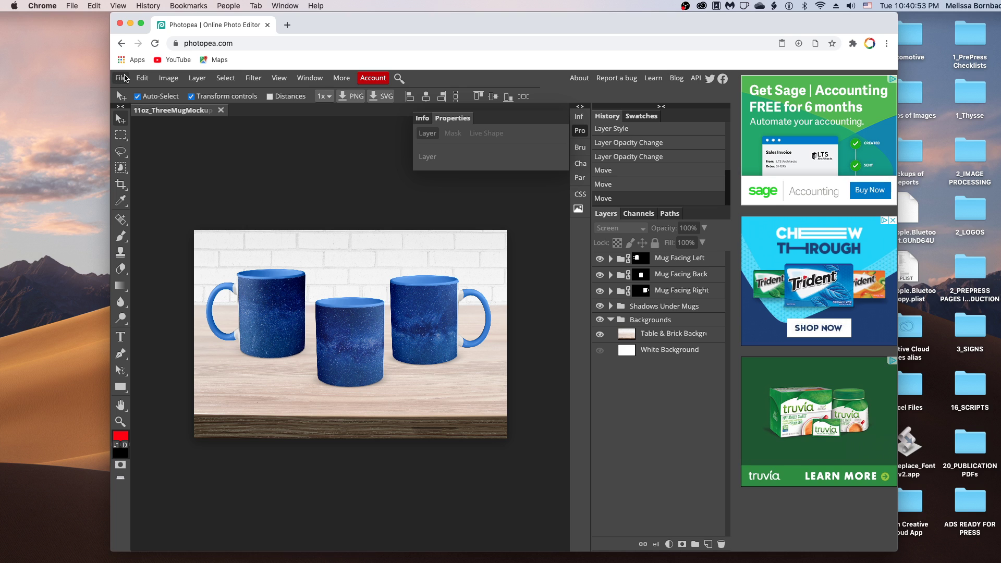
# Open LightsBokehTabletopBackground_8x12.jpg in its own tab
pyautogui.click(125, 78)
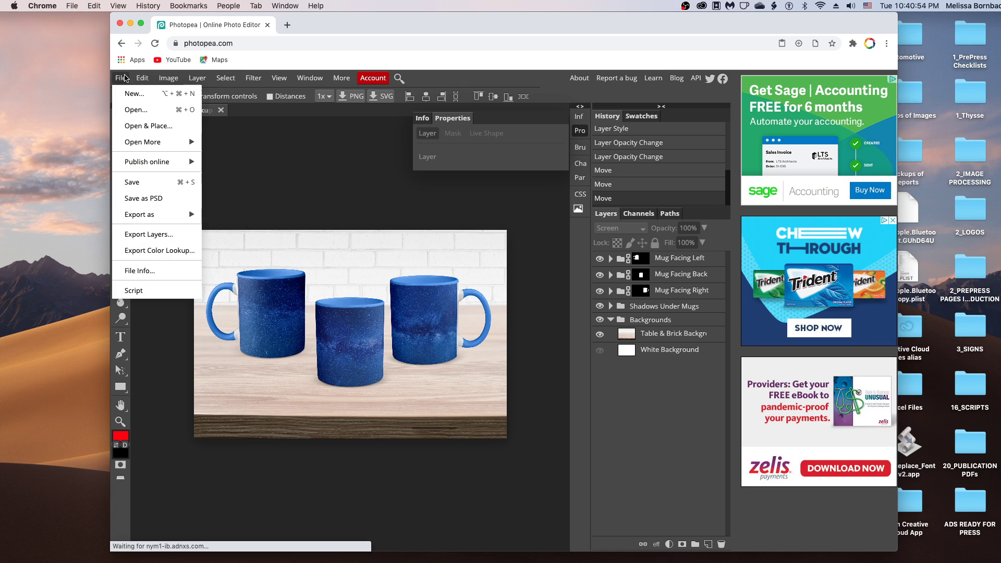
pyautogui.click(136, 107)
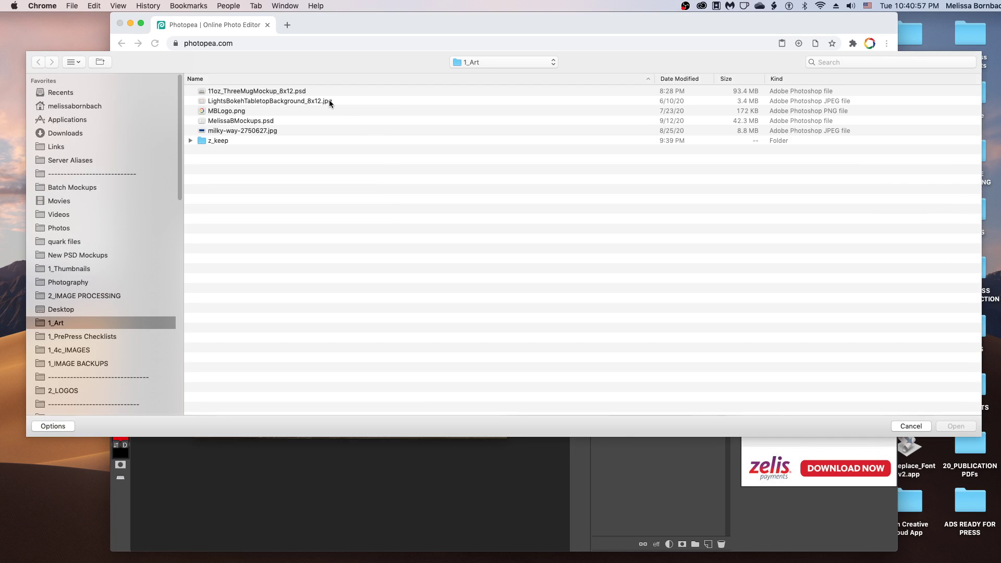
pyautogui.doubleClick(280, 99)
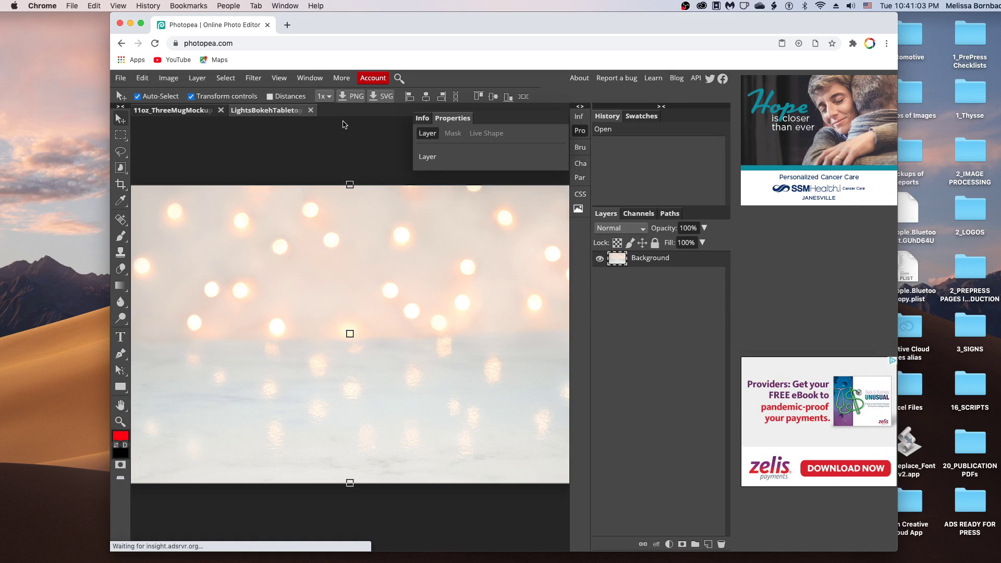
# Select all of the bokeh image and copy it
pyautogui.click(226, 77)
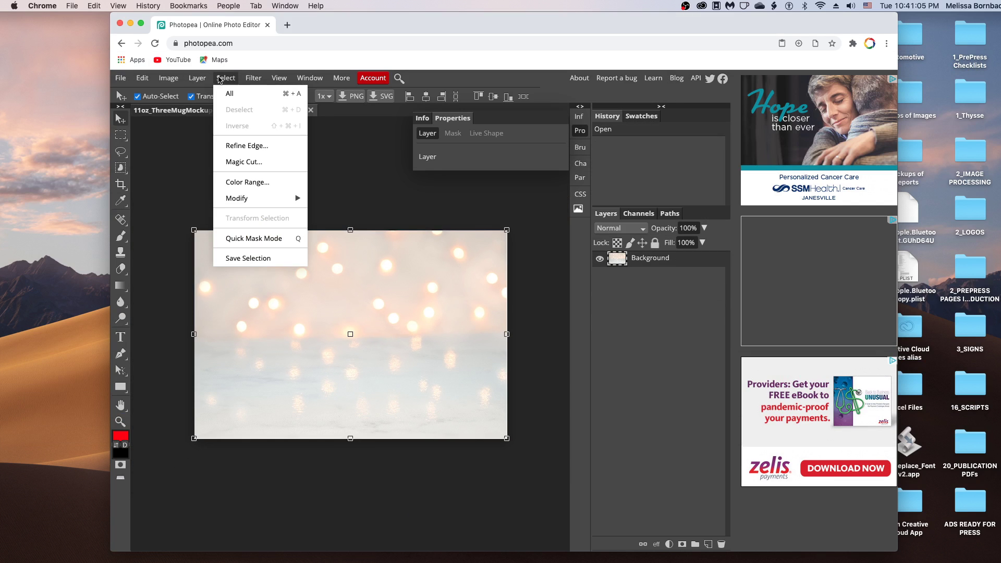
pyautogui.click(223, 93)
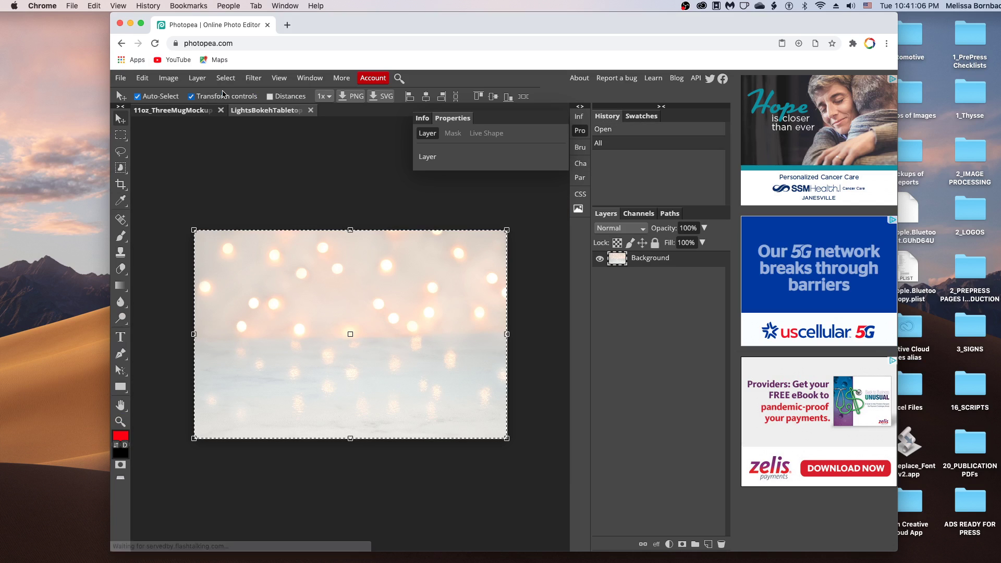
pyautogui.click(143, 80)
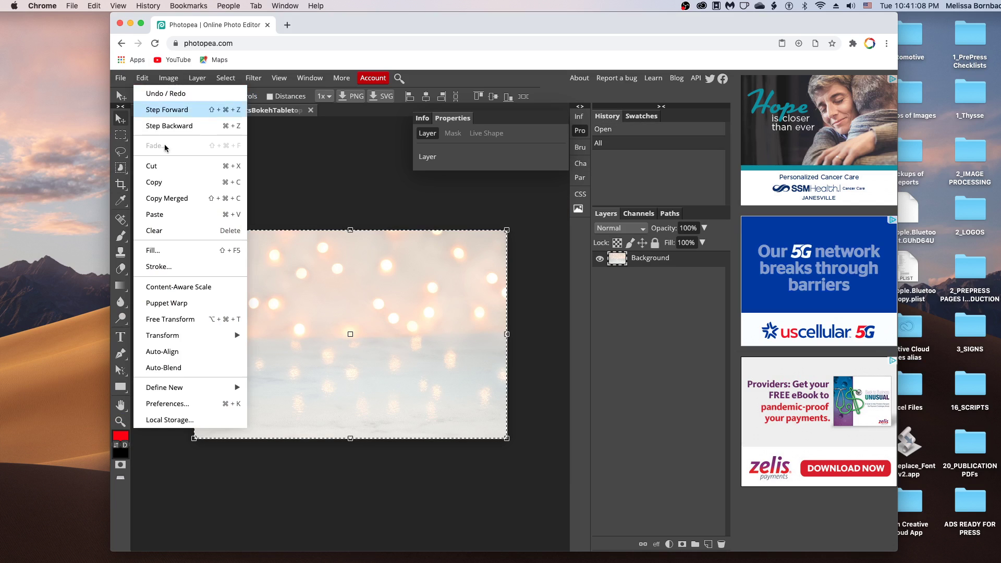
pyautogui.click(169, 183)
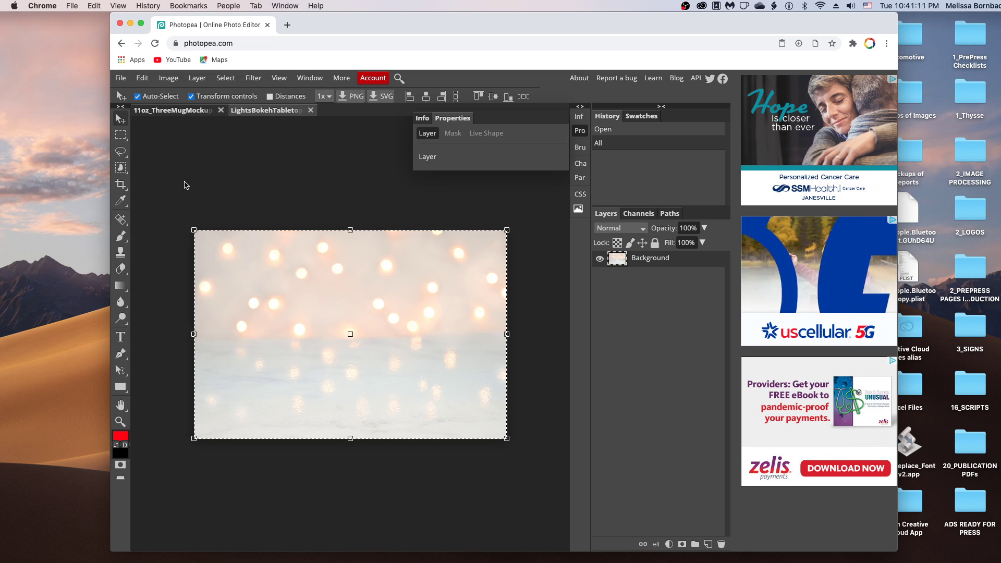
# Paste the bokeh image into the mug mockup as Layer 1 inside Backgrounds, above Table & Brick
pyautogui.click(173, 110)
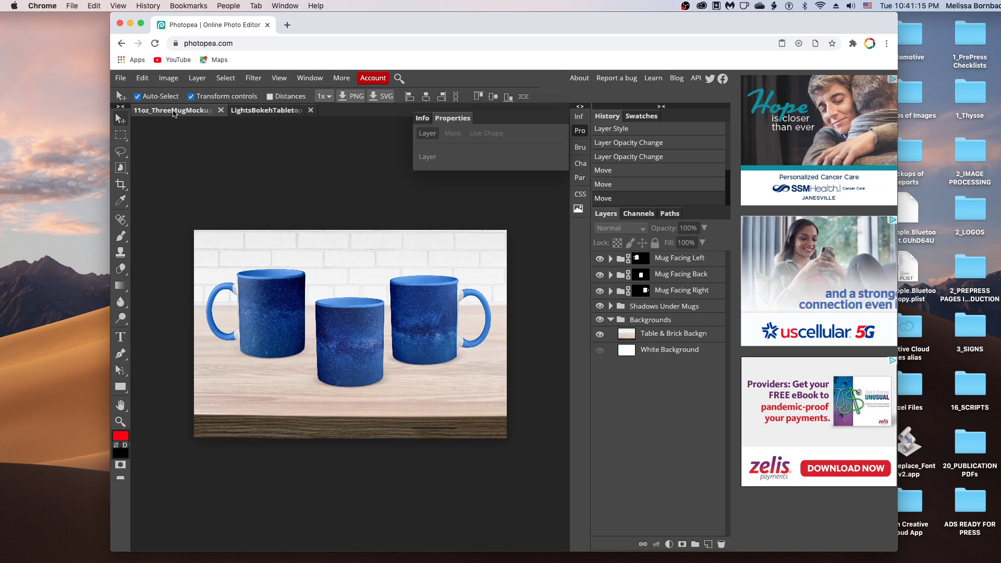
pyautogui.click(140, 79)
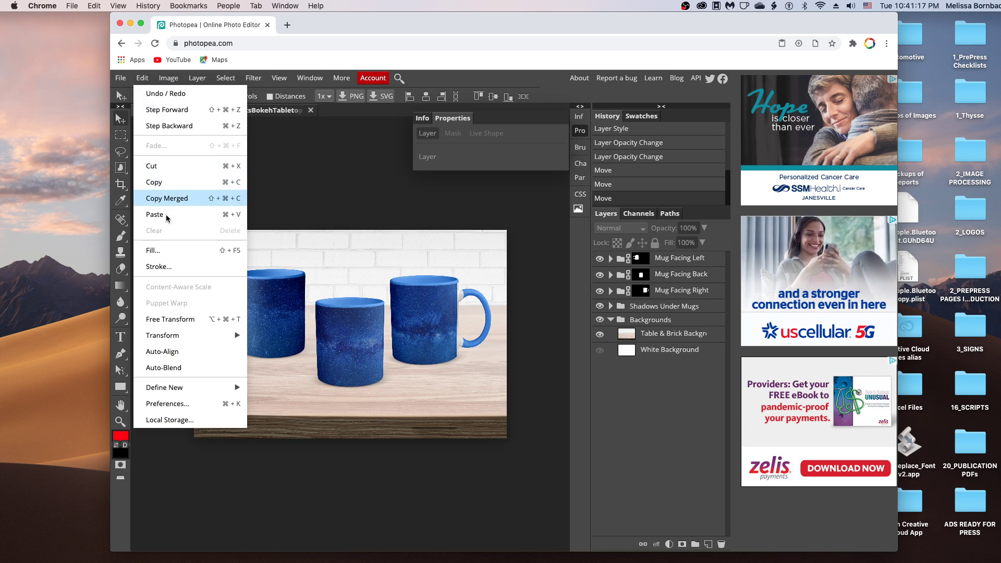
pyautogui.click(166, 219)
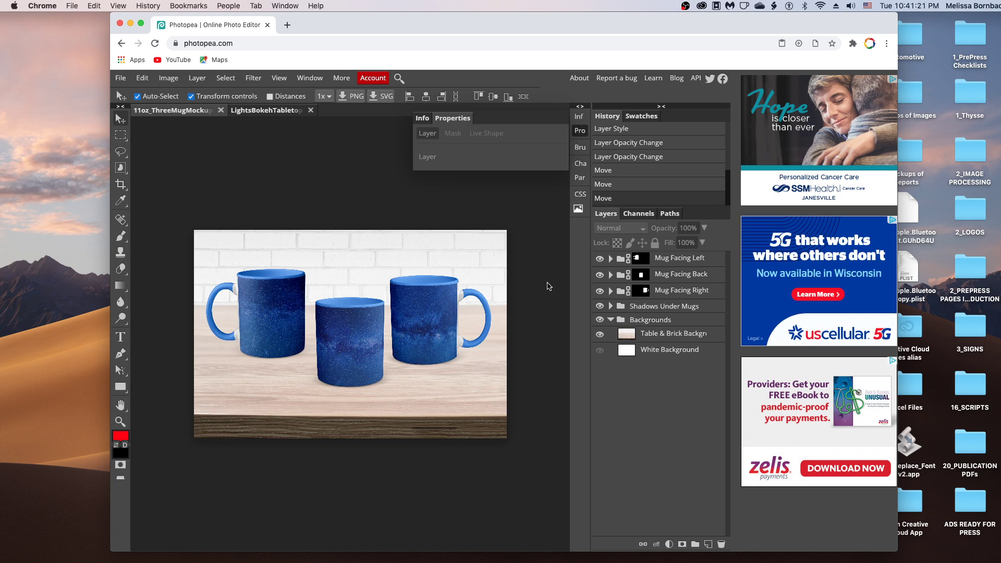
pyautogui.press('super+v')
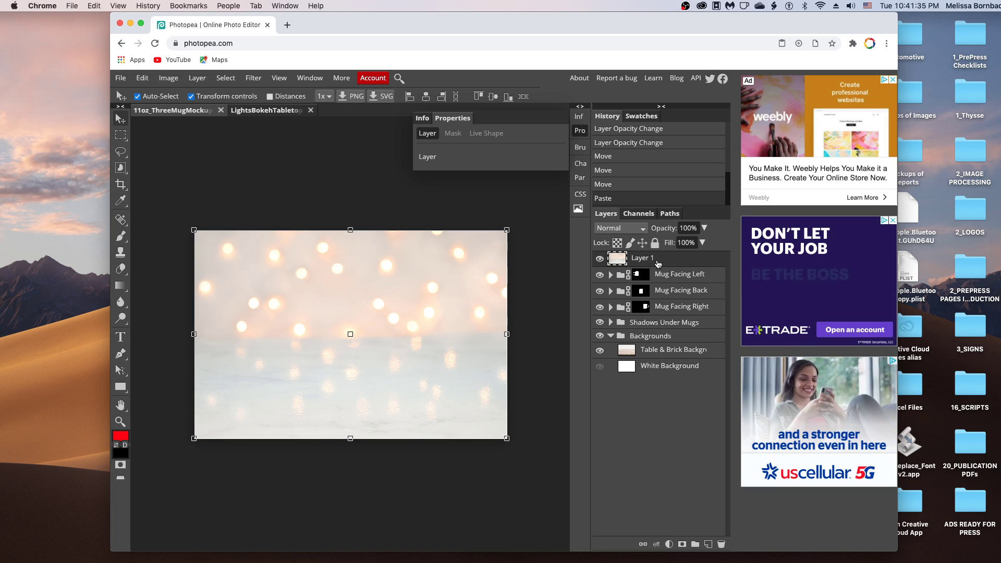
pyautogui.moveTo(659, 263); pyautogui.dragTo(679, 332)
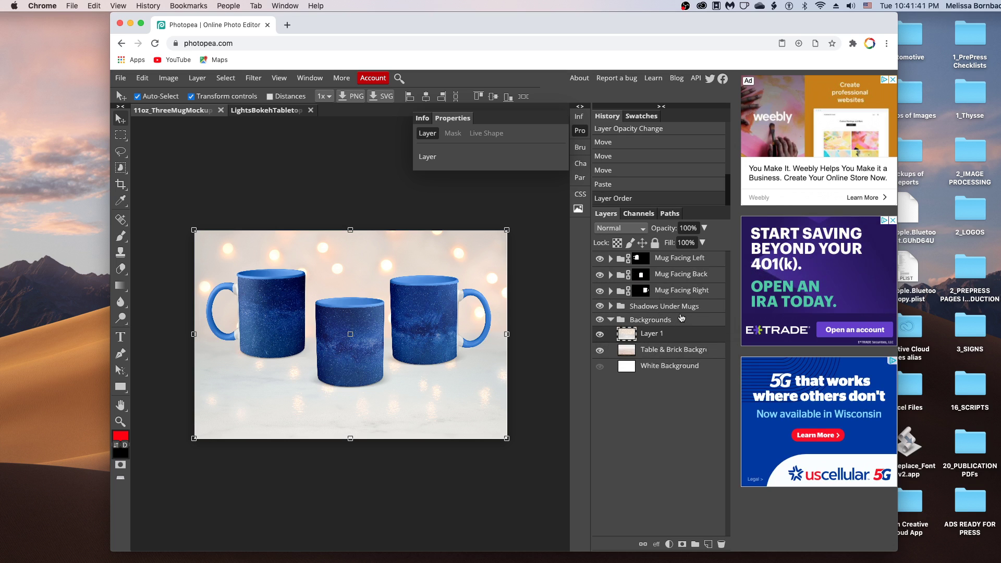
pyautogui.hotkey('alt', 'ctrl', 't')
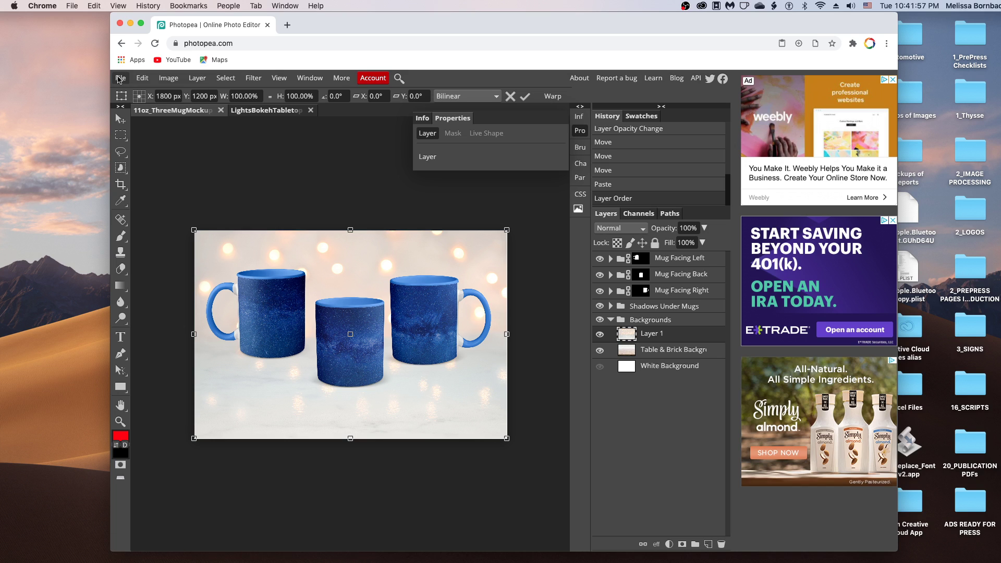
pyautogui.click(120, 79)
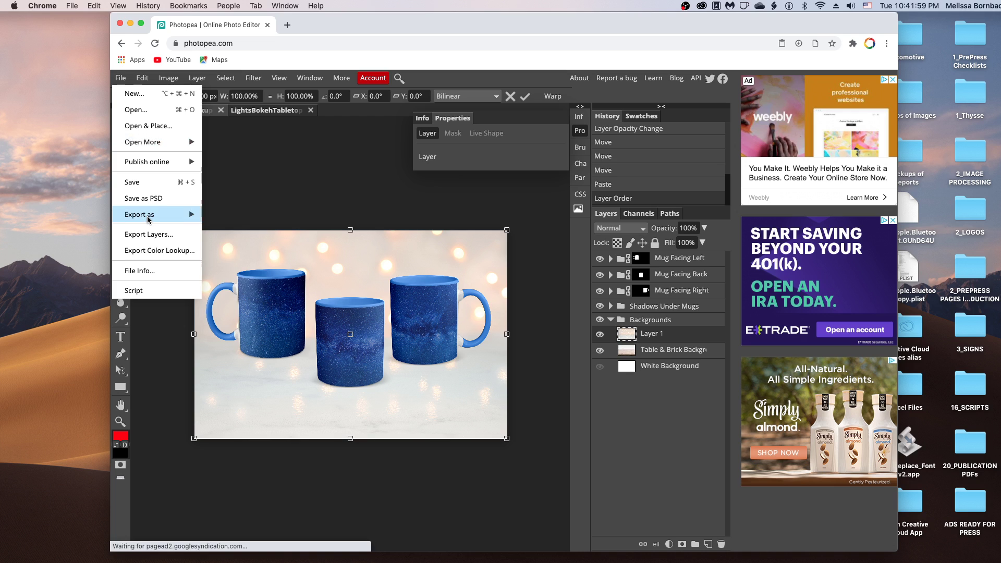
pyautogui.moveTo(149, 220)
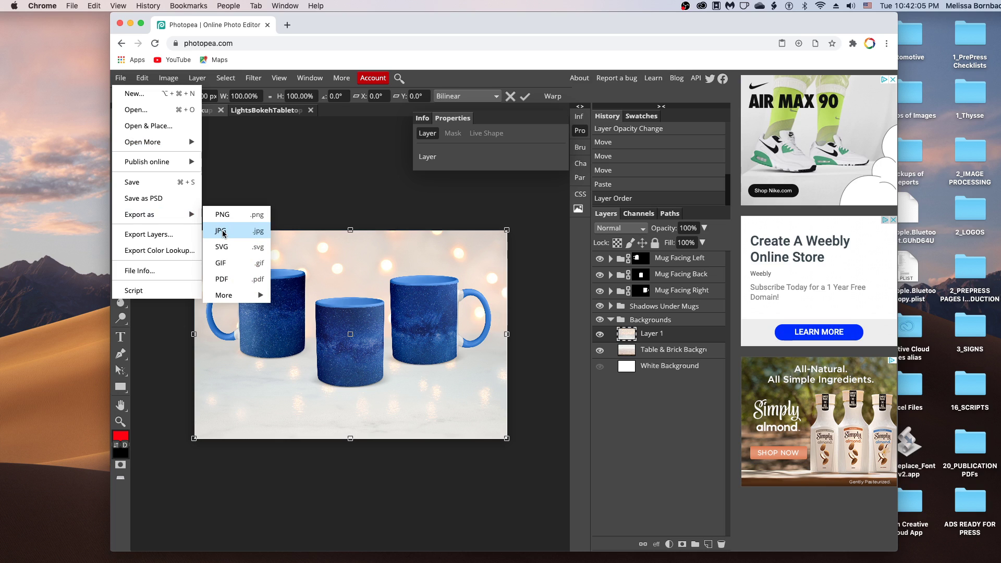
pyautogui.click(261, 150)
pyautogui.click(121, 78)
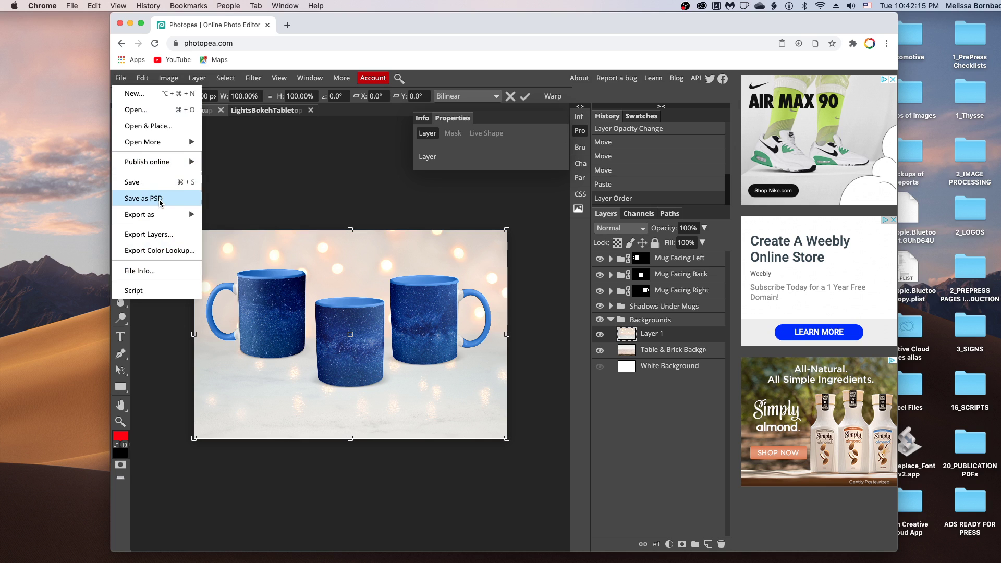
pyautogui.click(269, 192)
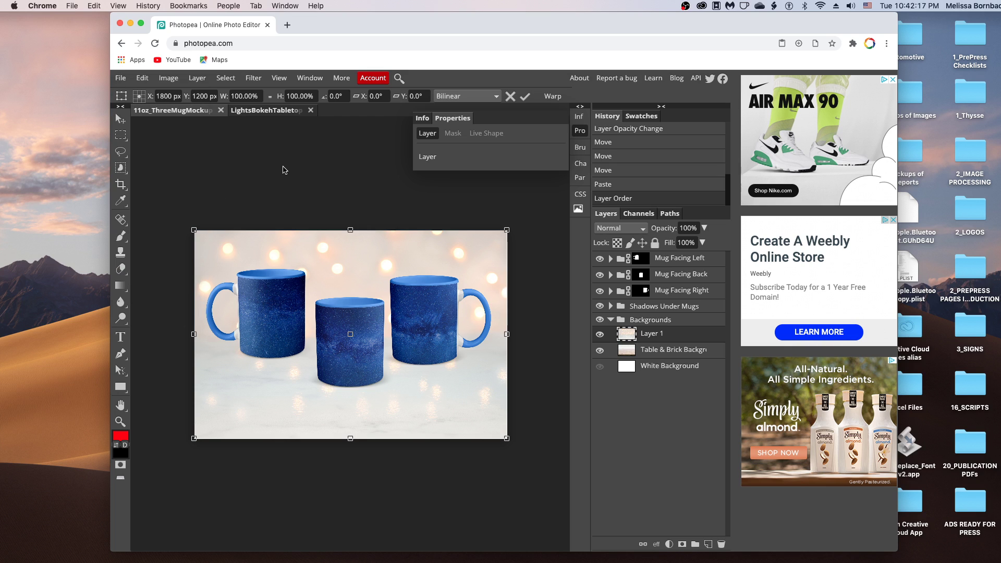